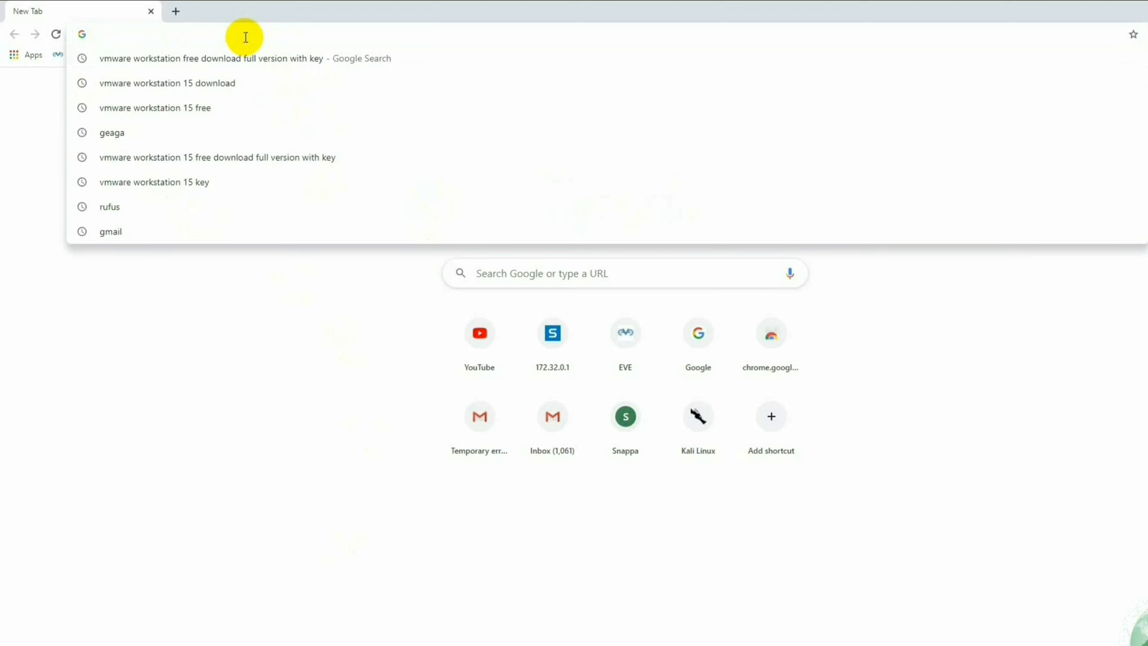
- Open the downloads page on kali.org, request the Kali Linux 64-Bit (Installer) image, and cancel the duplicate download
{"action": "type", "text": "kali.org"}
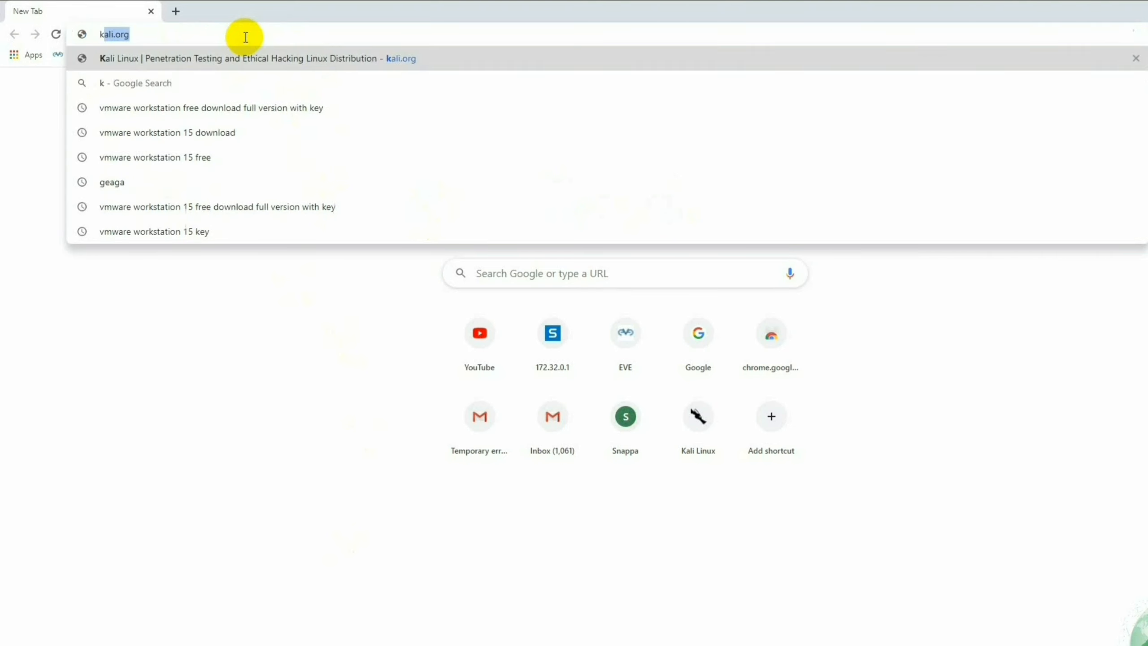
{"action": "key", "text": "Return"}
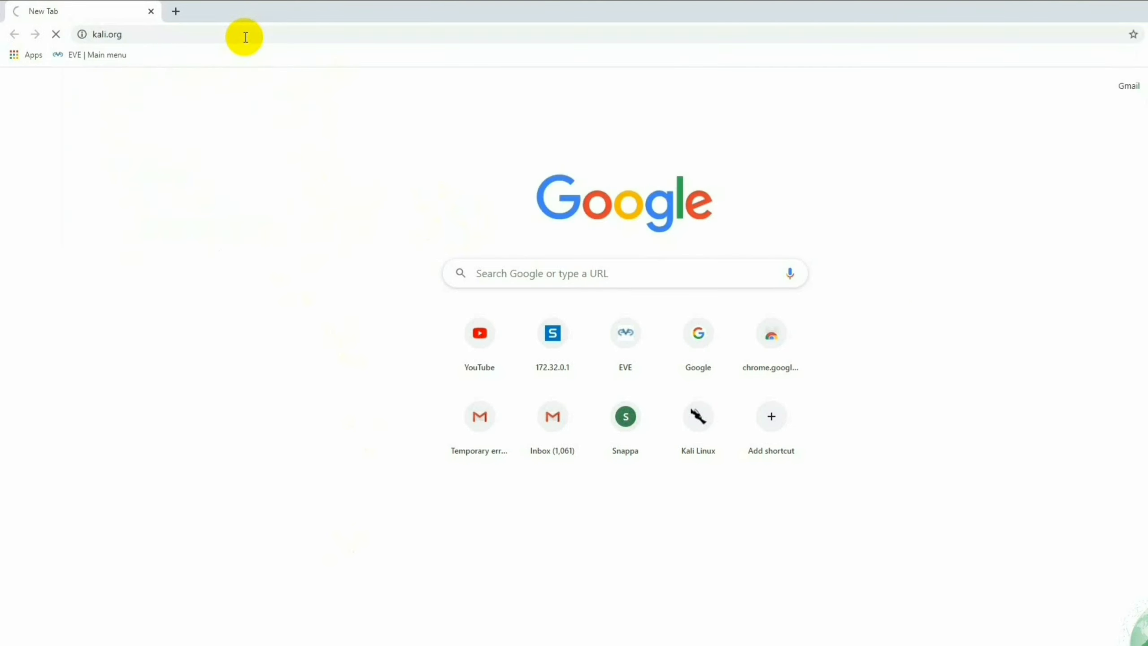
{"action": "scroll", "coordinate": [362, 296], "scroll_direction": "down", "scroll_amount": 3}
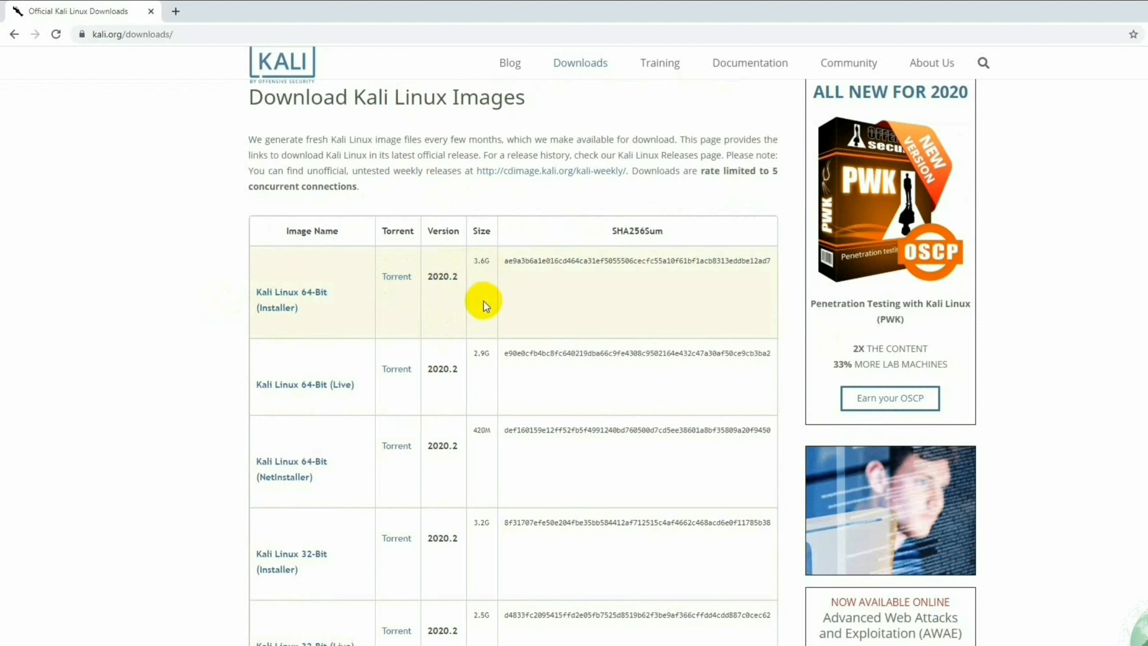
{"action": "left_click", "coordinate": [298, 294]}
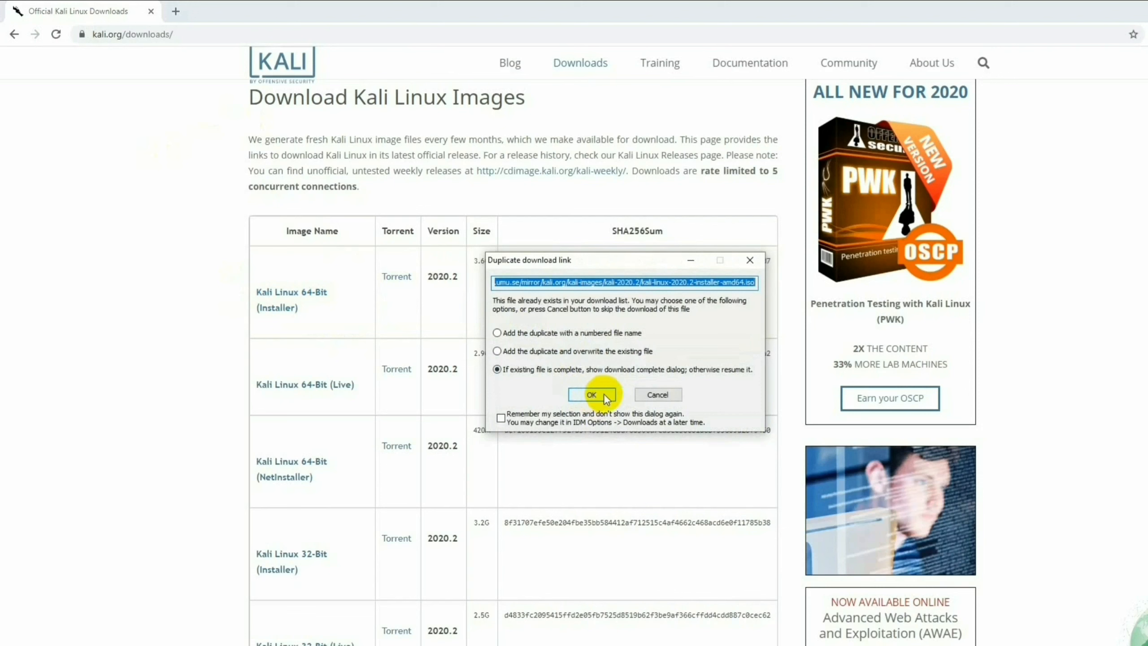
{"action": "left_click", "coordinate": [657, 395]}
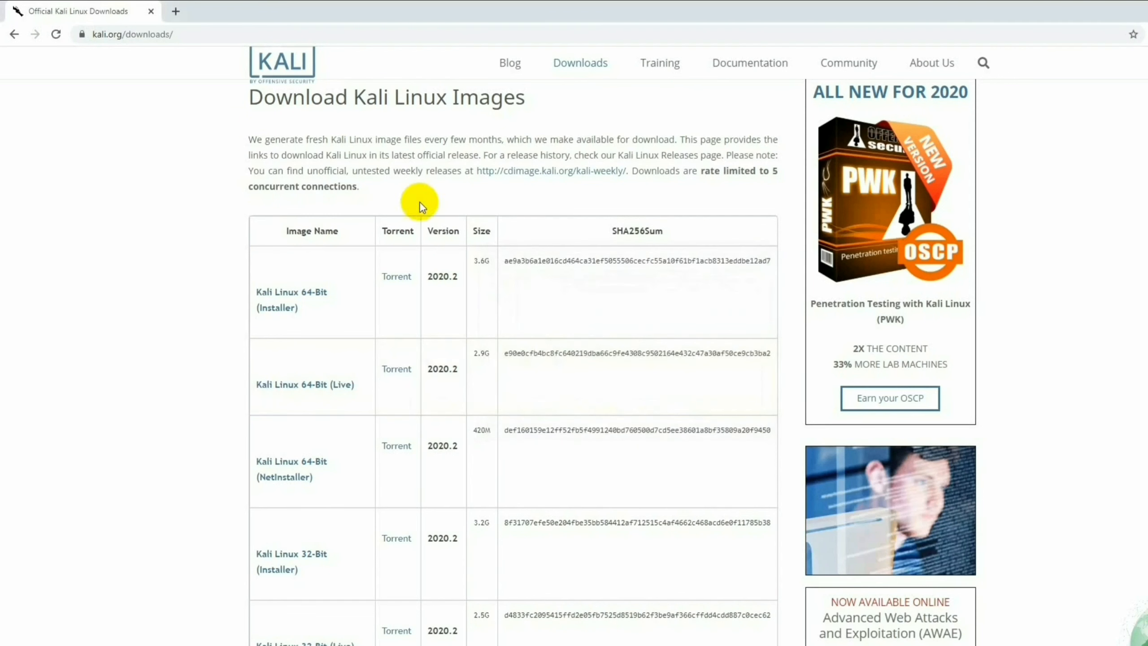
- Open the Workstation Pro free trial page on the VMware website in a new browser tab
{"action": "left_click", "coordinate": [176, 12]}
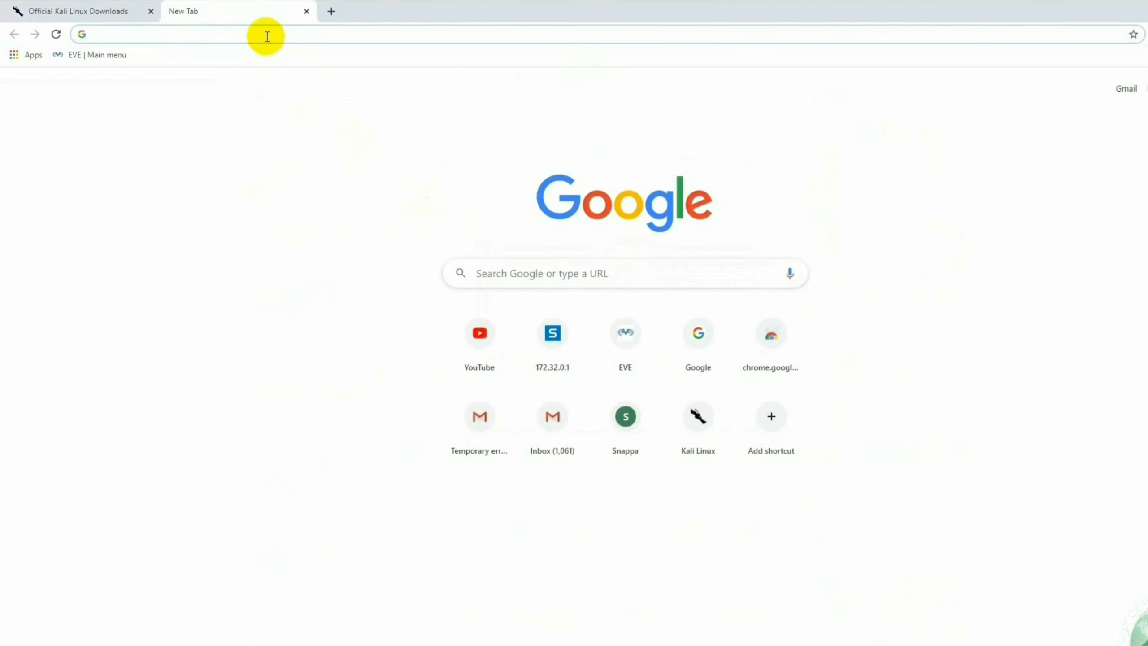
{"action": "type", "text": "www"}
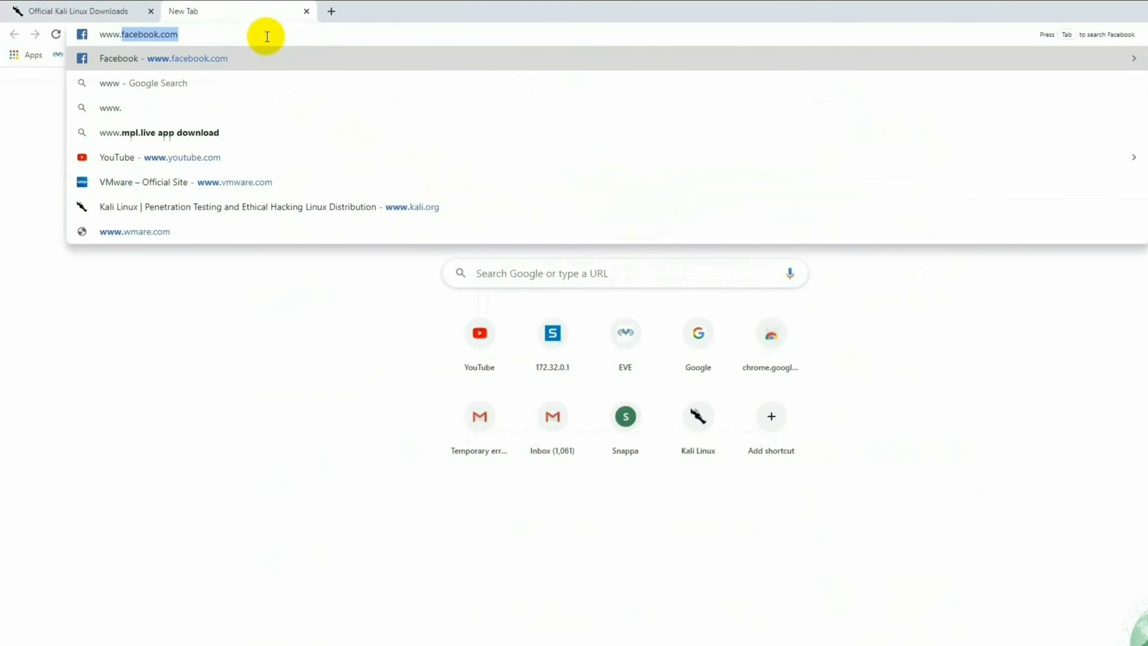
{"action": "type", "text": ".wma"}
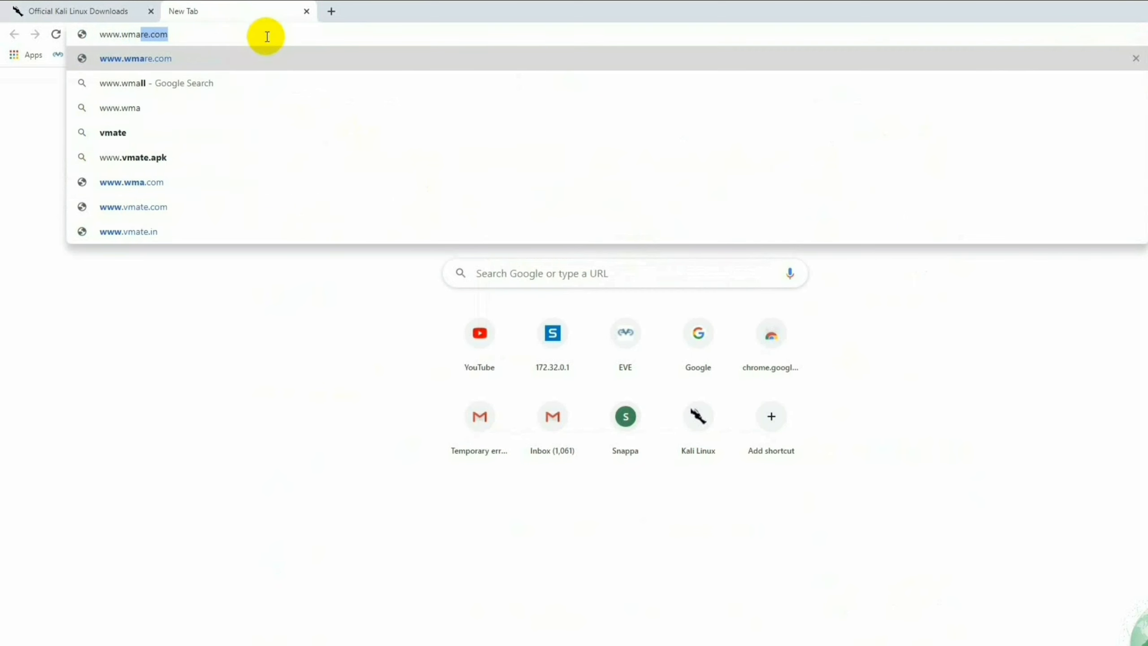
{"action": "key", "text": "Return"}
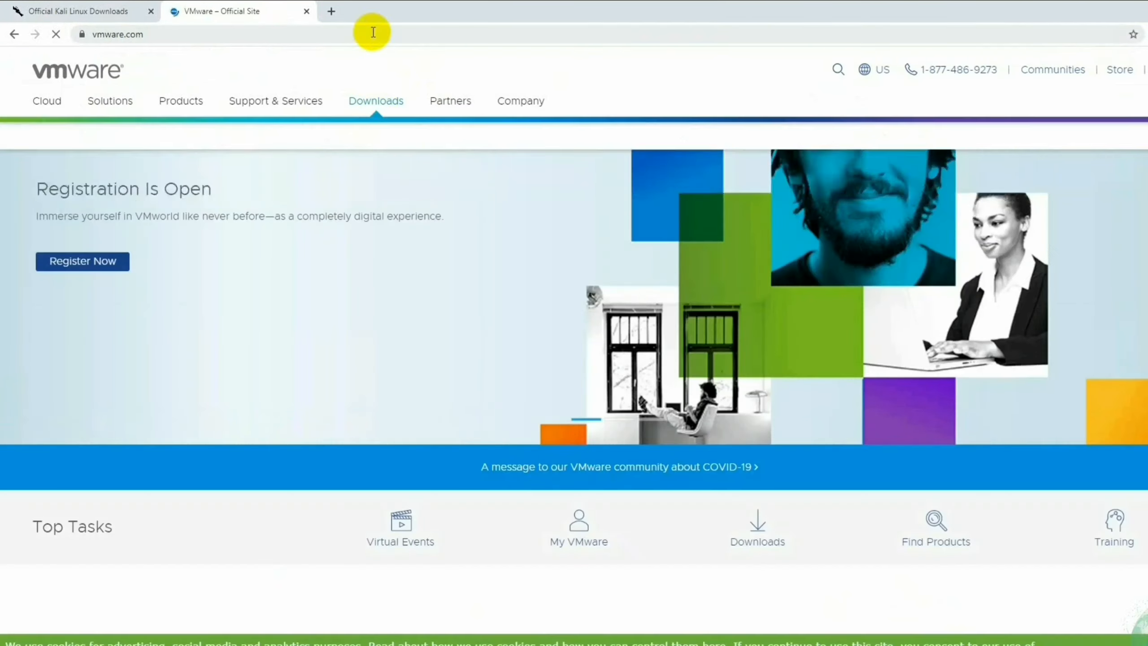
{"action": "mouse_move", "coordinate": [373, 108]}
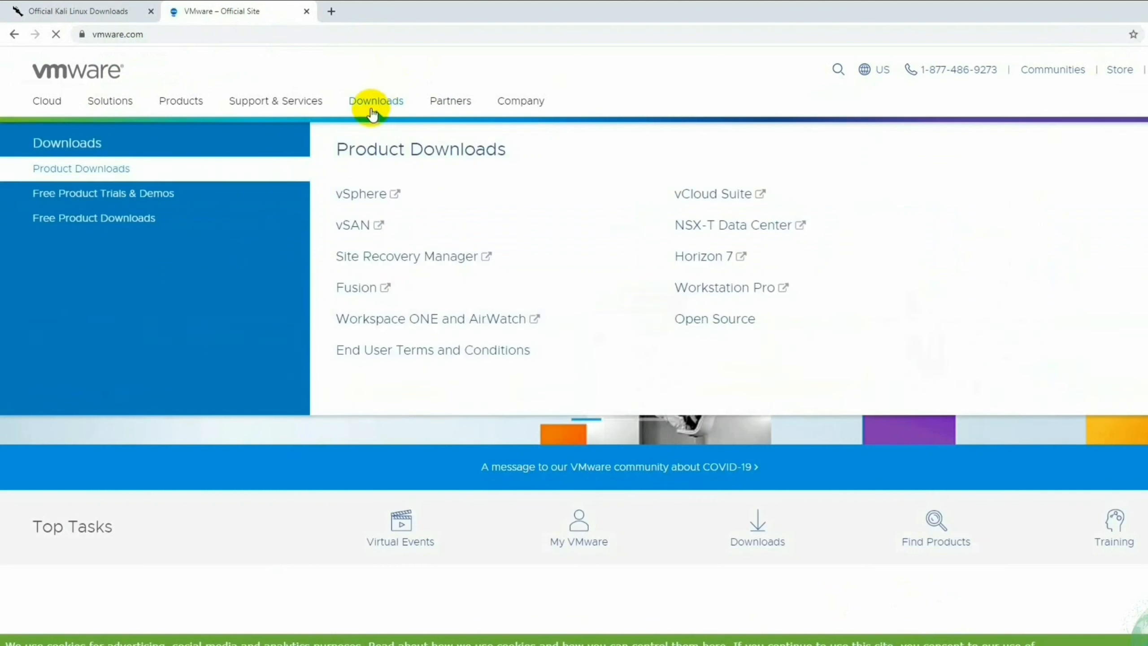
{"action": "mouse_move", "coordinate": [114, 195]}
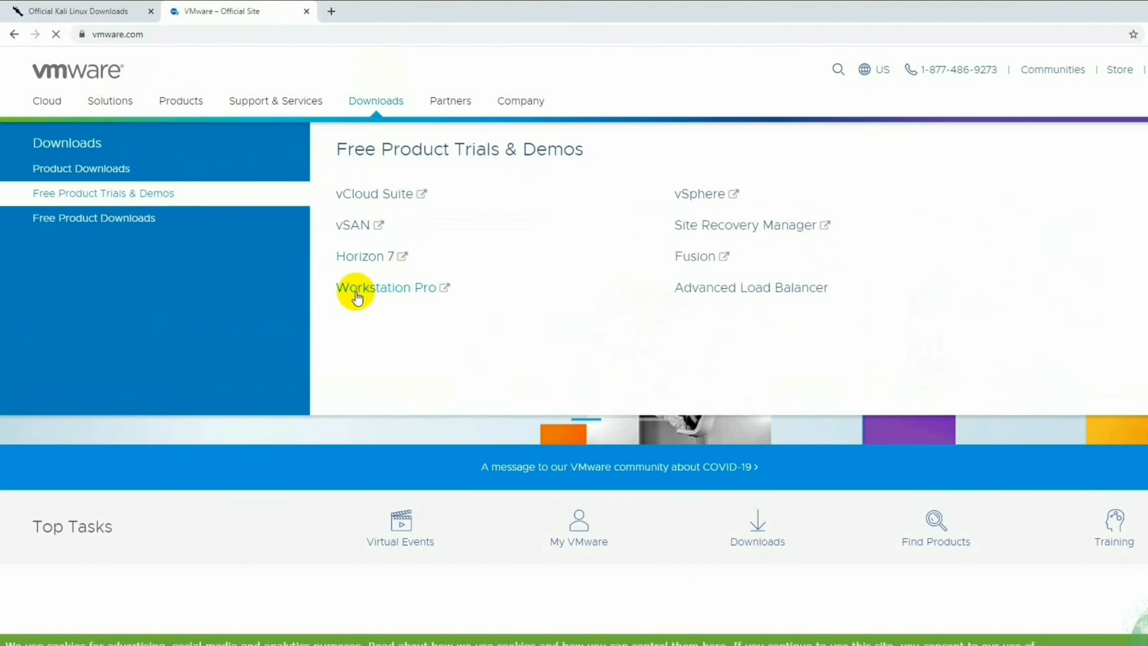
{"action": "left_click", "coordinate": [425, 289]}
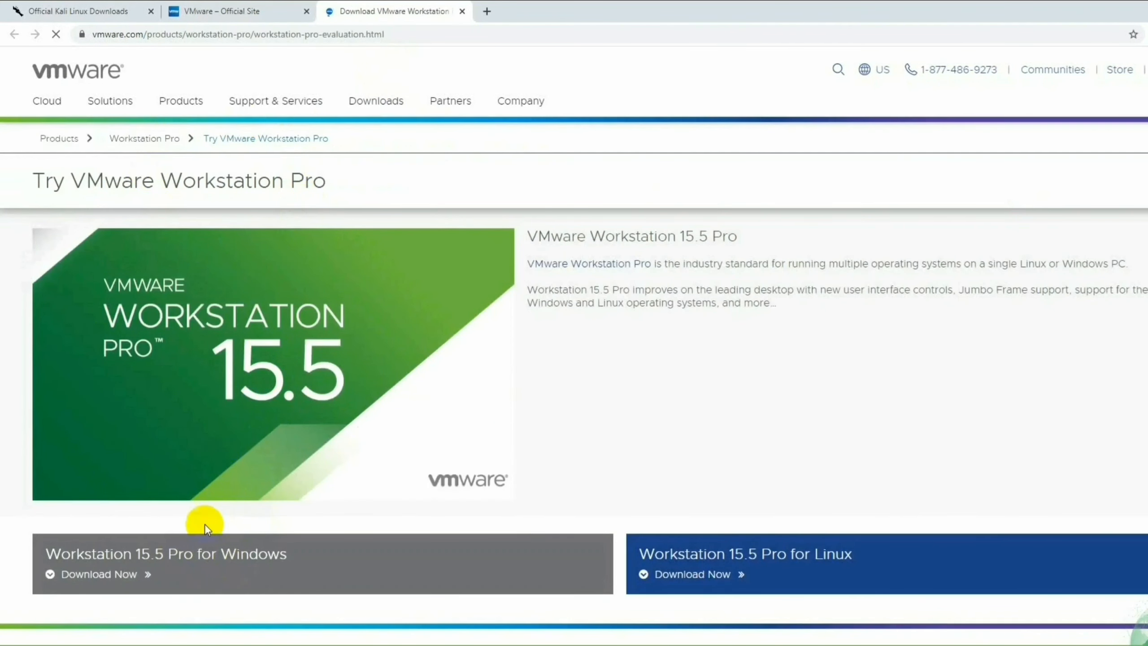
- Request the Workstation 15.5 Pro for Windows download, then cancel it without adding a download exception
{"action": "left_click", "coordinate": [103, 576]}
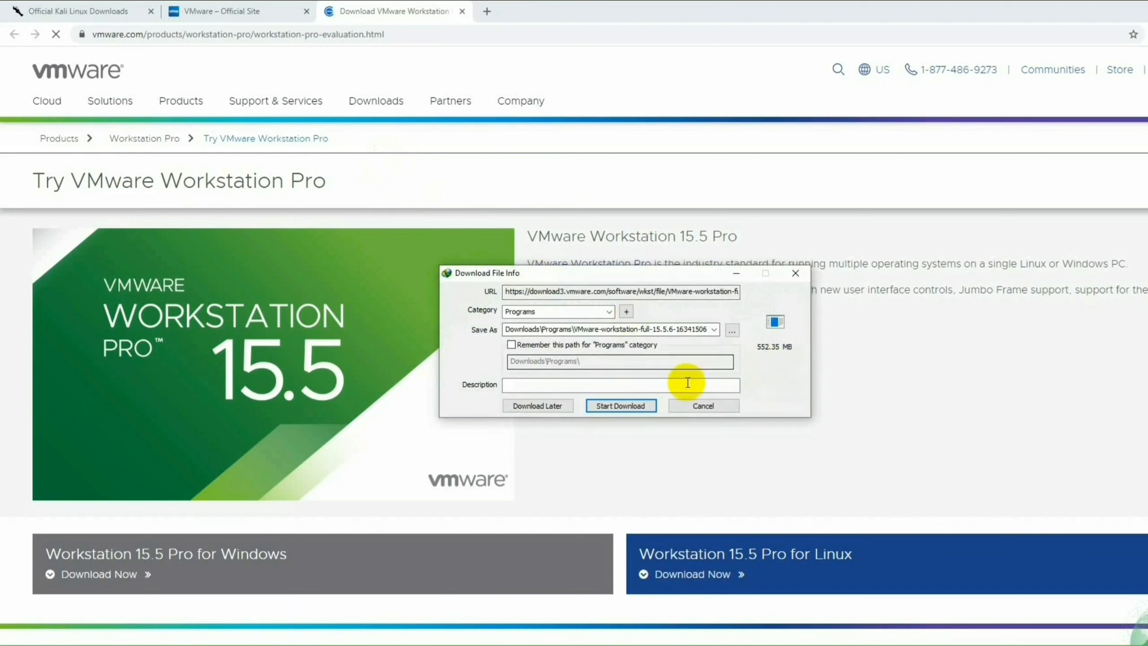
{"action": "left_click", "coordinate": [787, 277]}
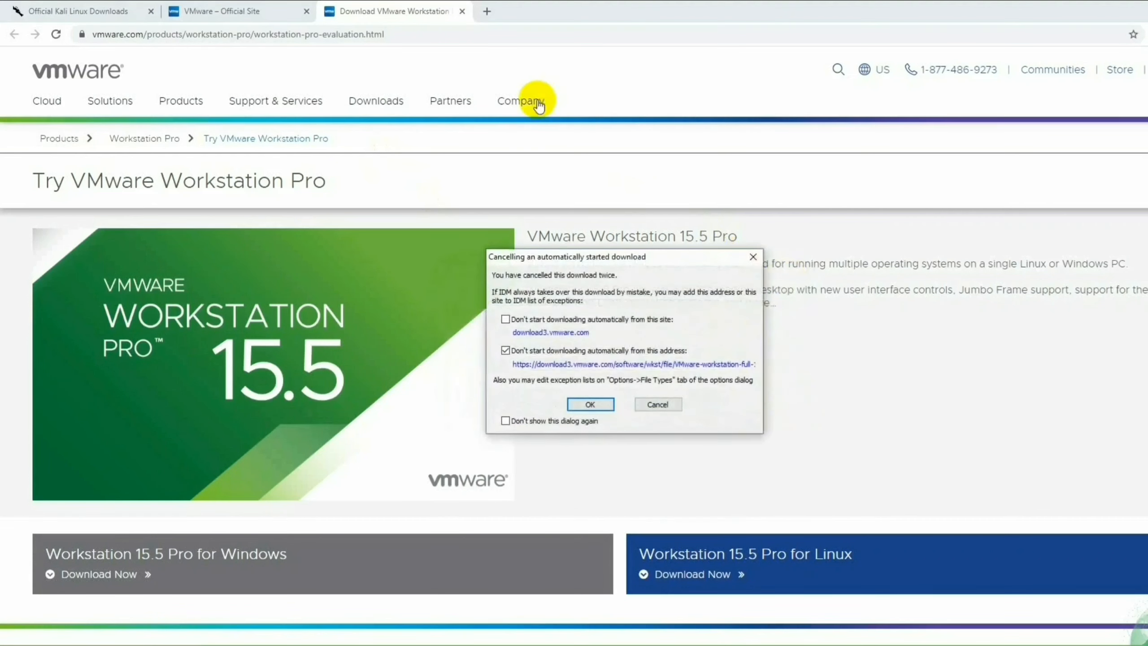
{"action": "left_click", "coordinate": [658, 404]}
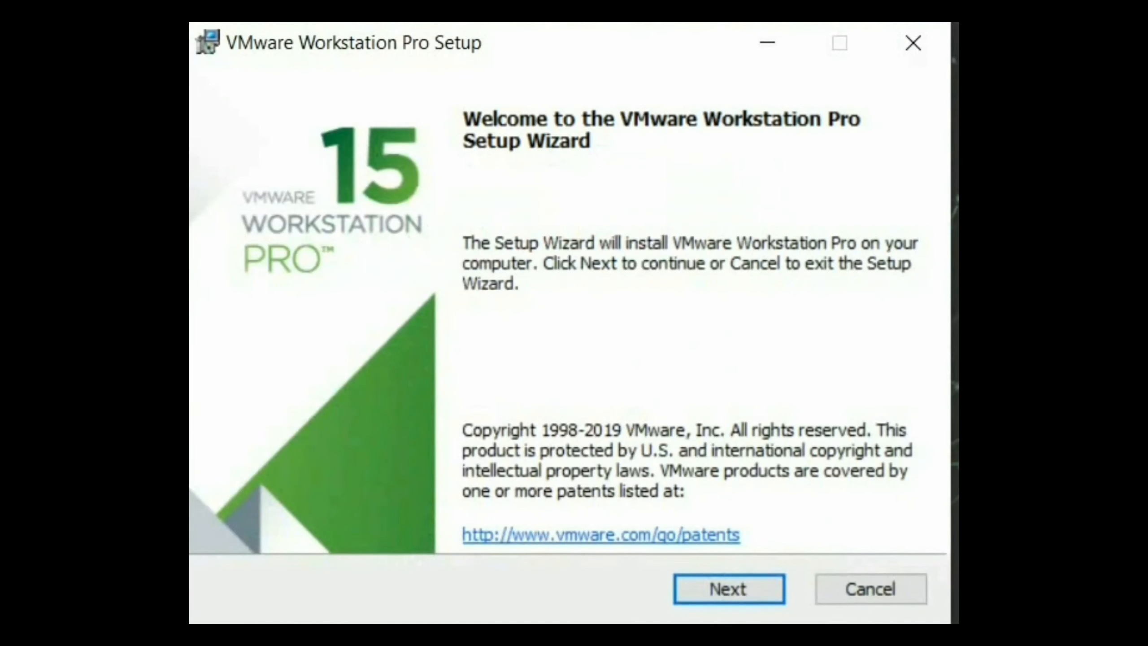
- In VMware Workstation Pro Setup, accept the license agreement, keep the default options and start the installation
{"action": "left_click", "coordinate": [721, 598]}
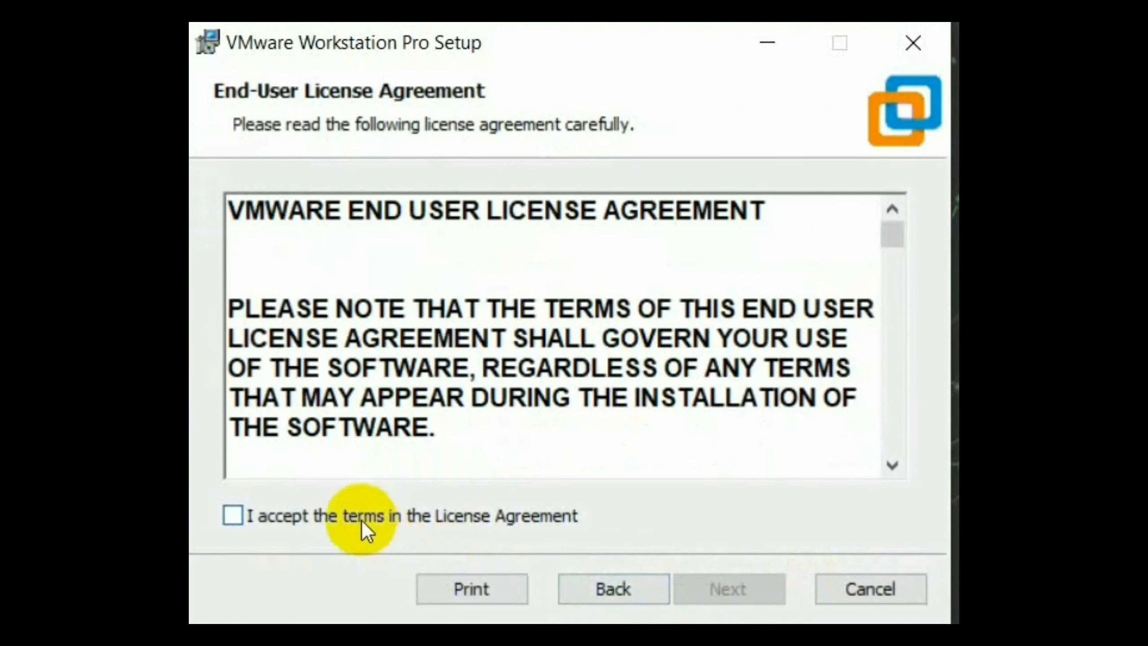
{"action": "left_click", "coordinate": [364, 520]}
{"action": "left_click", "coordinate": [741, 601]}
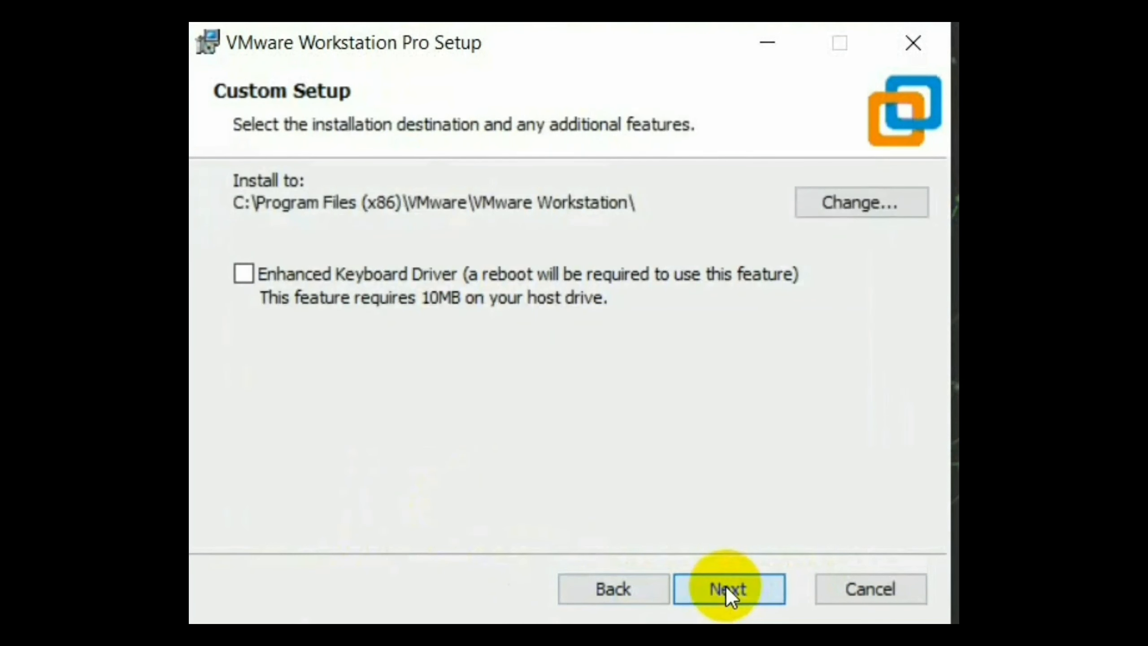
{"action": "left_click", "coordinate": [728, 591]}
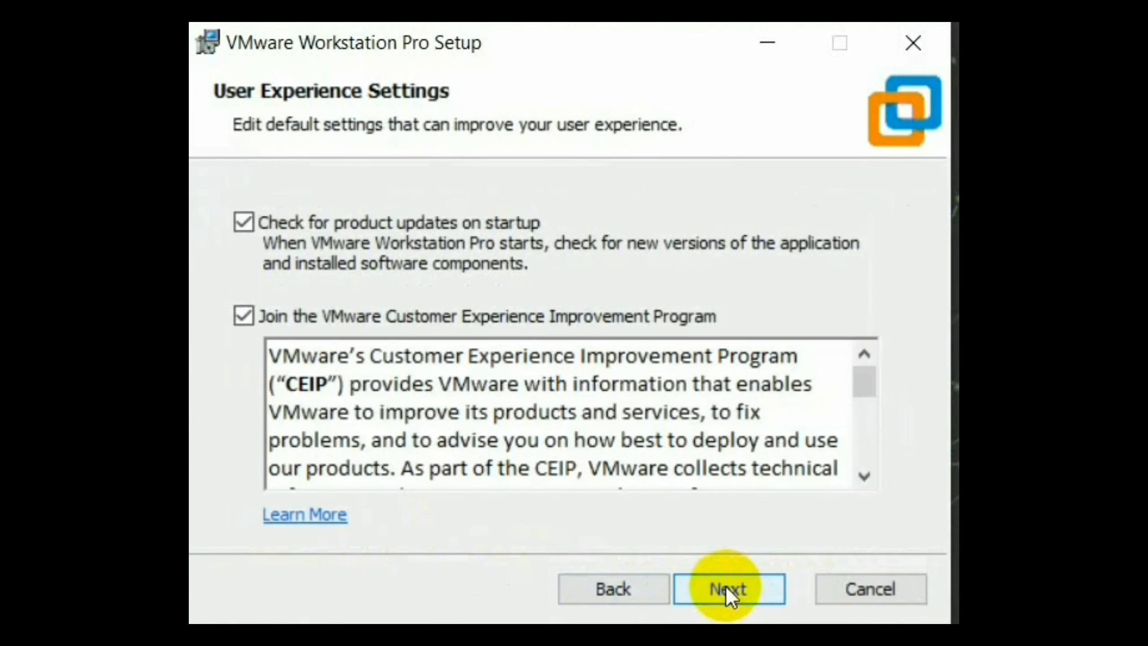
{"action": "left_click", "coordinate": [726, 587]}
{"action": "left_click", "coordinate": [727, 587]}
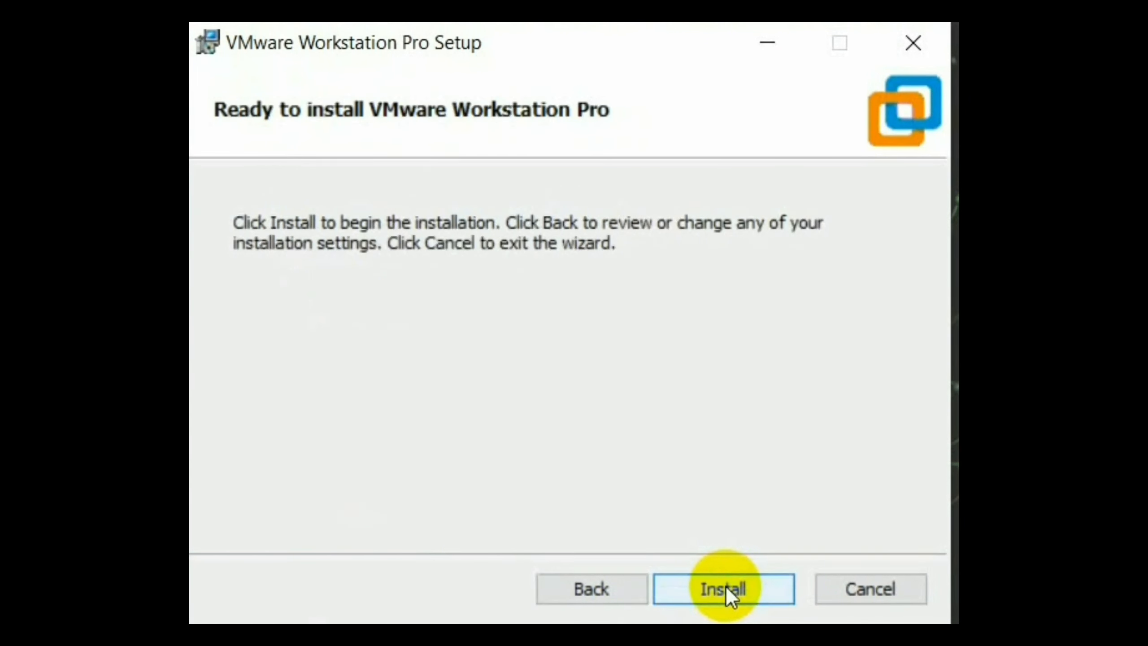
{"action": "left_click", "coordinate": [726, 587]}
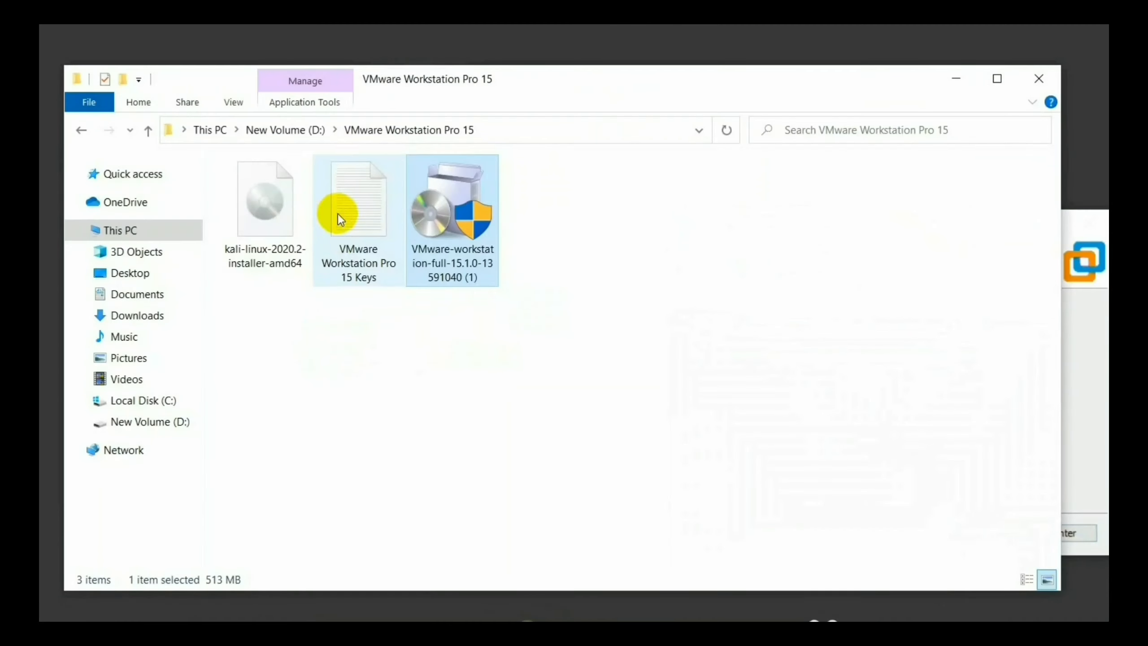
- Open the VMware Workstation Pro 15 Keys text file and copy the first license key
{"action": "double_click", "coordinate": [337, 213]}
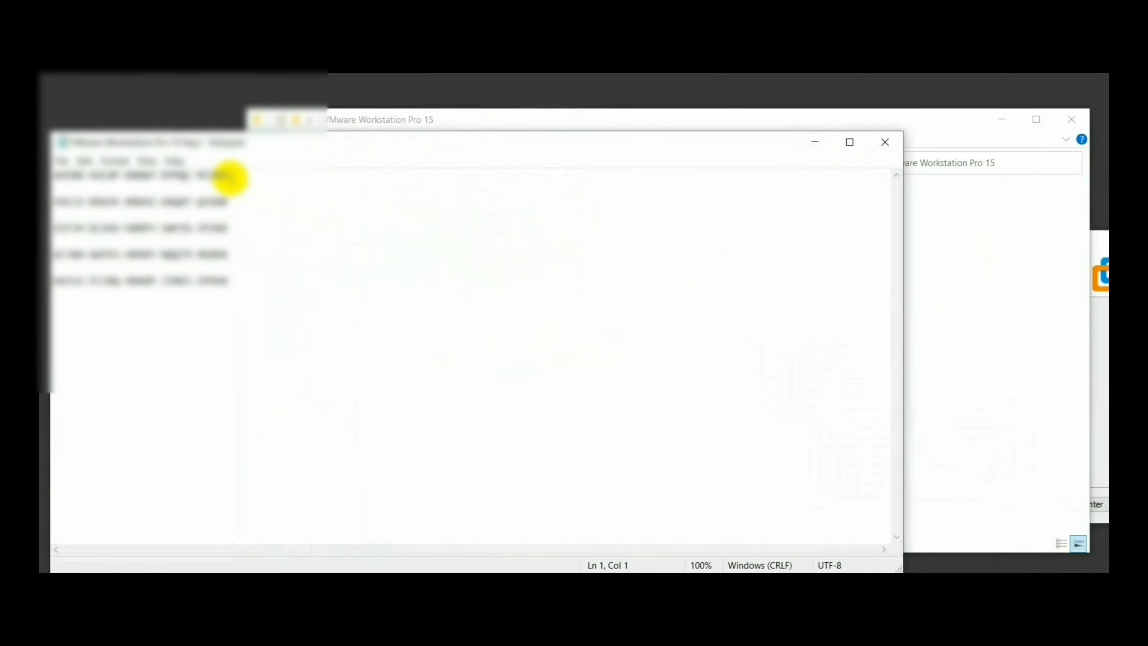
{"action": "left_click_drag", "start_coordinate": [228, 175], "coordinate": [55, 172]}
{"action": "right_click", "coordinate": [78, 170]}
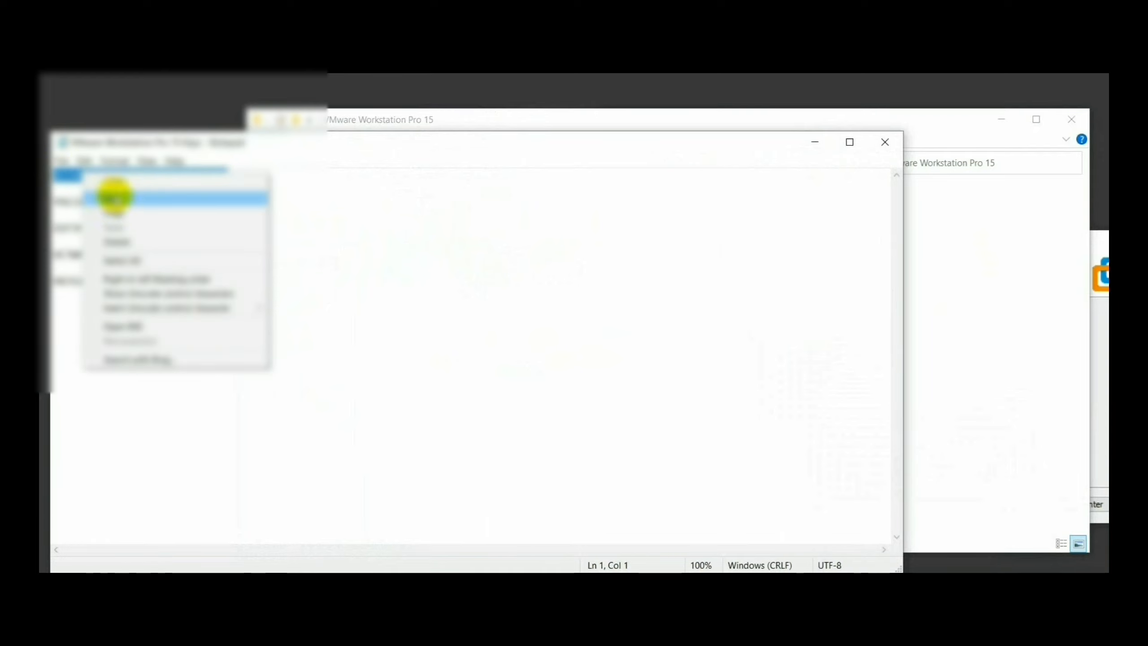
{"action": "left_click", "coordinate": [118, 210]}
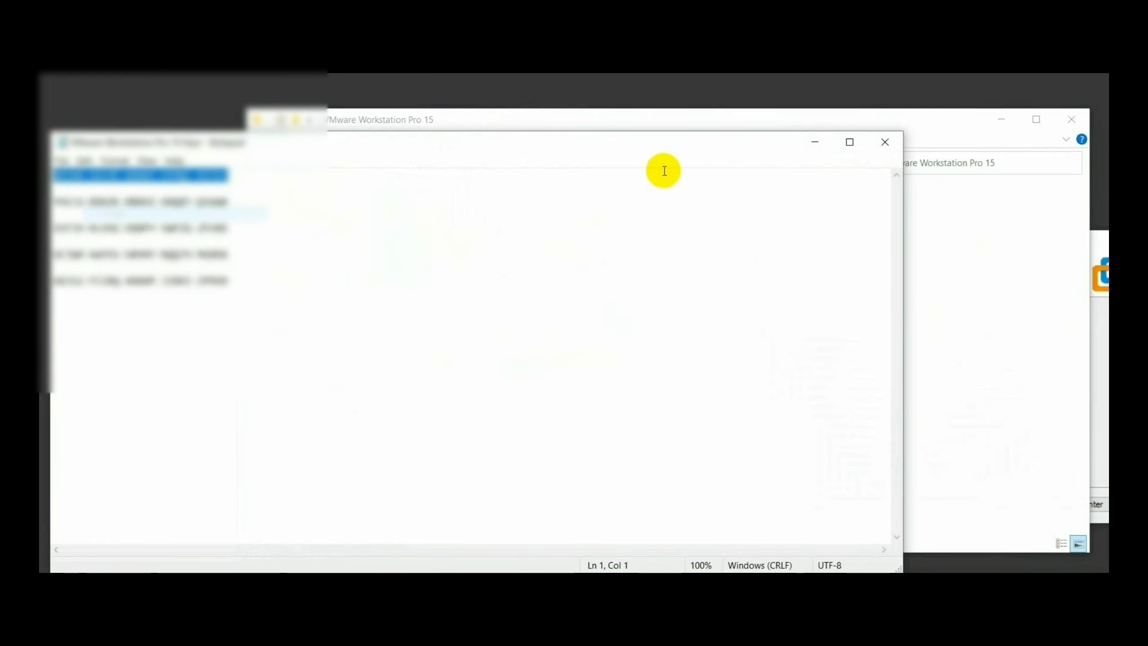
- Enter the copied license key in VMware Workstation Pro Setup and finish the installation
{"action": "left_click", "coordinate": [1097, 358]}
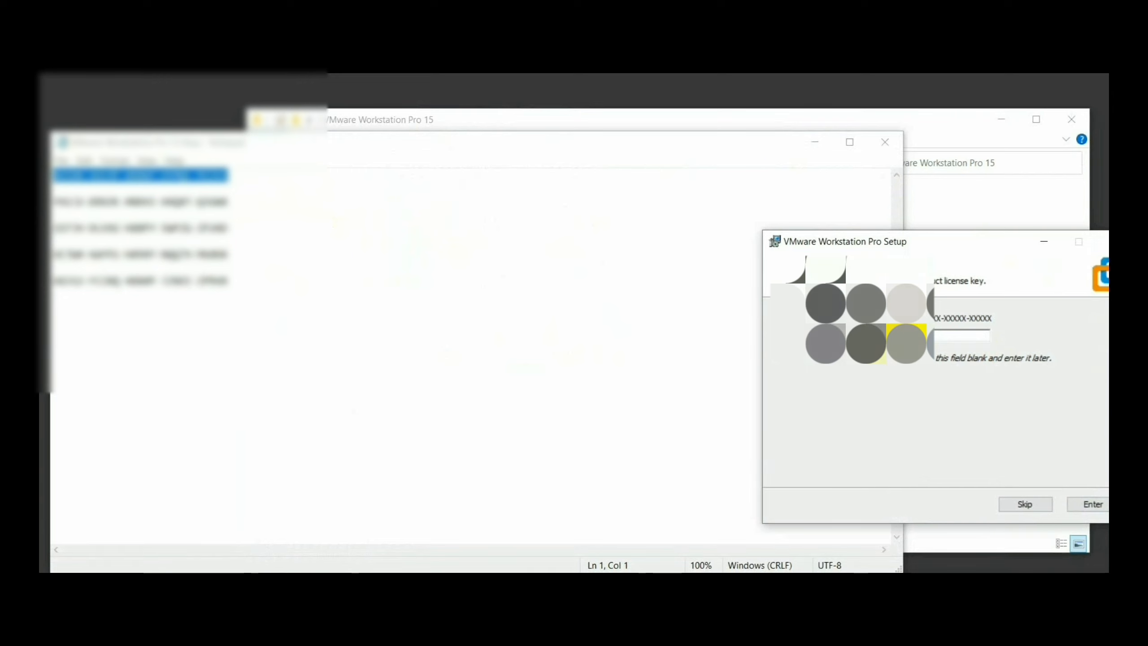
{"action": "left_click", "coordinate": [1076, 504]}
{"action": "left_click", "coordinate": [1079, 504]}
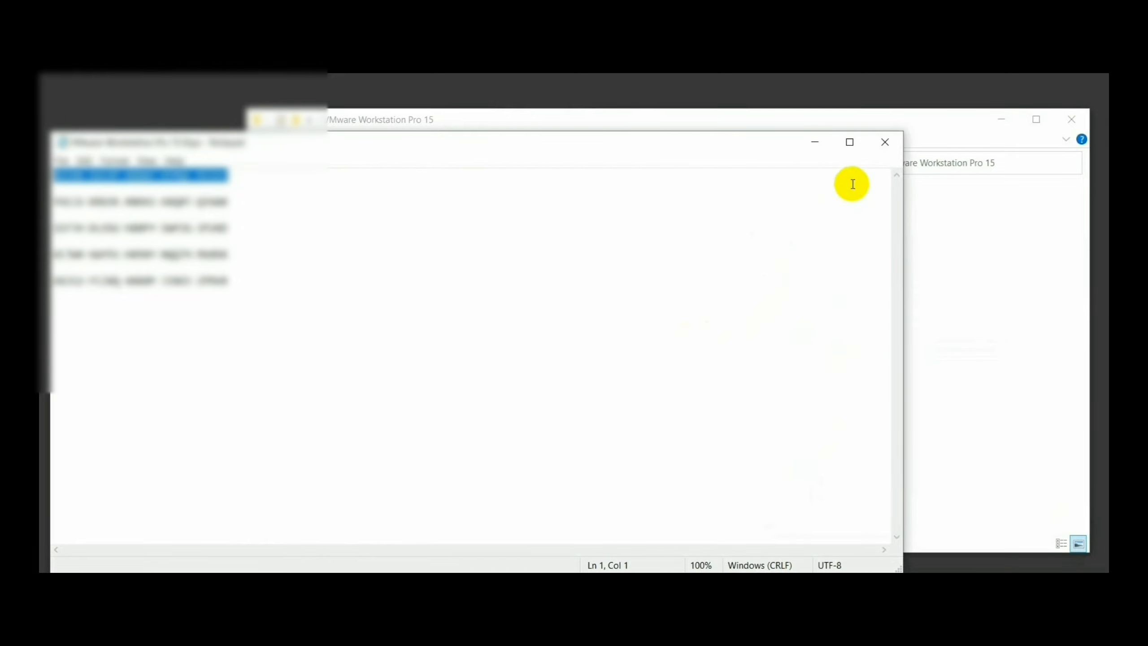
- Close the license keys file and launch VMware Workstation Pro in a maximized window
{"action": "left_click", "coordinate": [879, 149]}
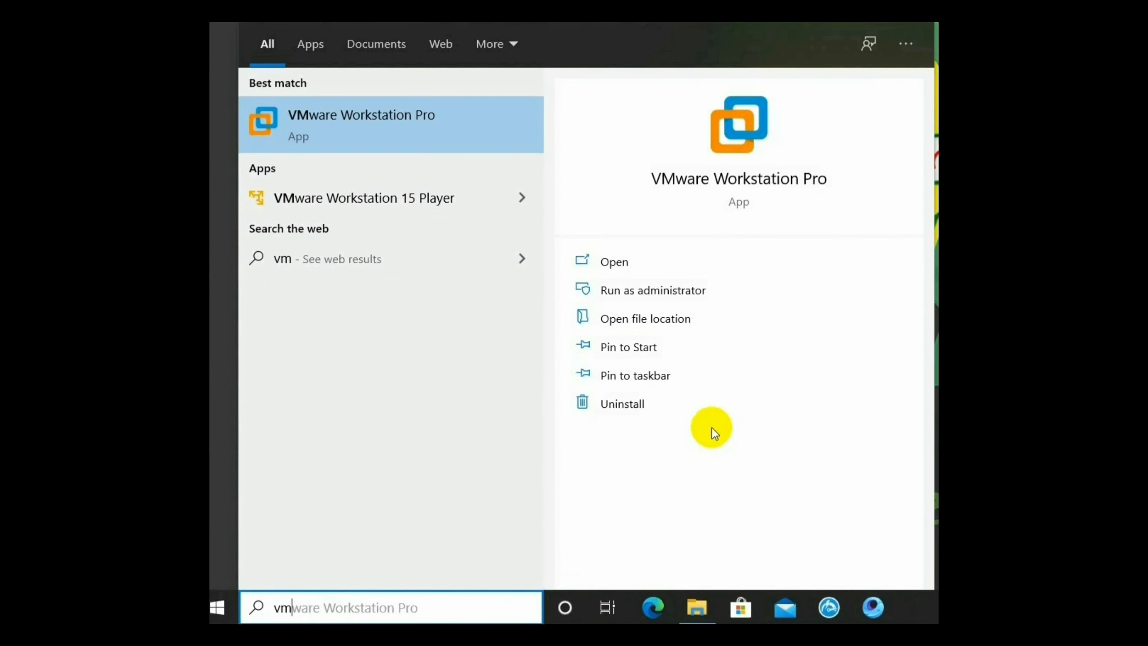
{"action": "left_click", "coordinate": [400, 122]}
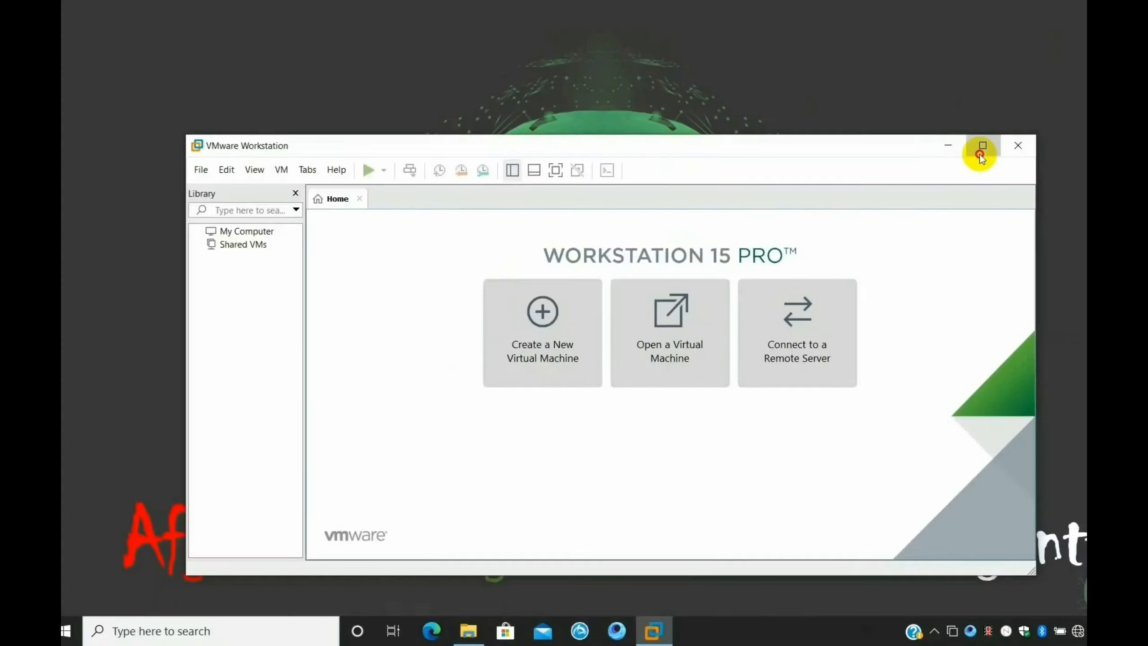
{"action": "left_click", "coordinate": [1083, 40]}
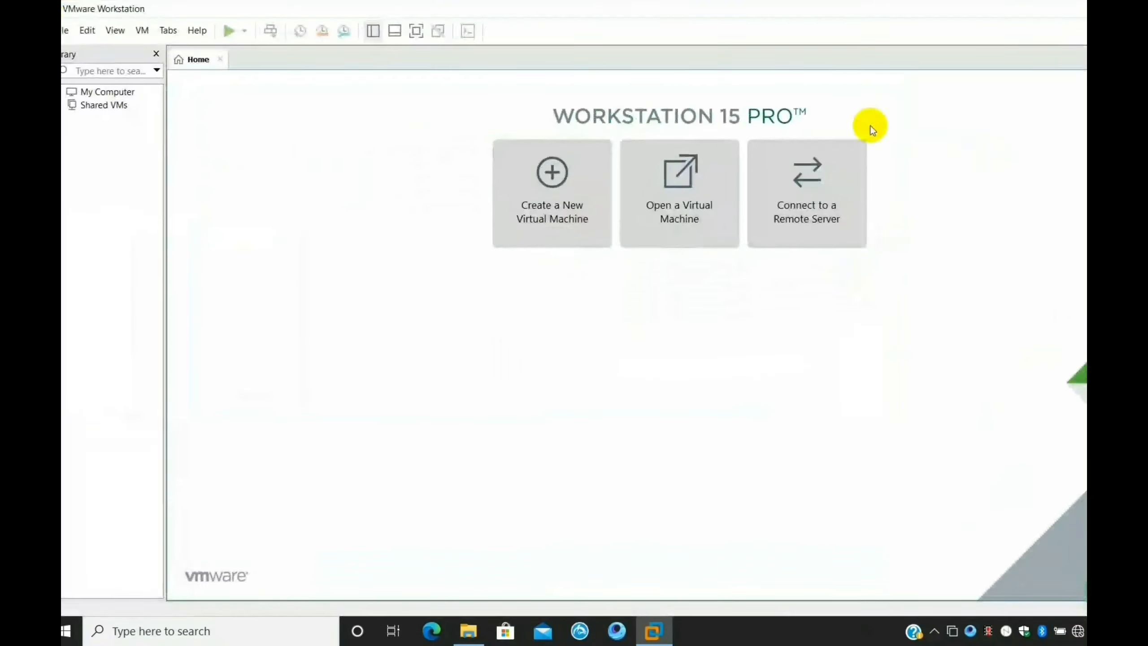
- Start a new virtual machine with the Typical configuration and choose to install the operating system later
{"action": "left_click", "coordinate": [67, 37]}
{"action": "left_click", "coordinate": [85, 46]}
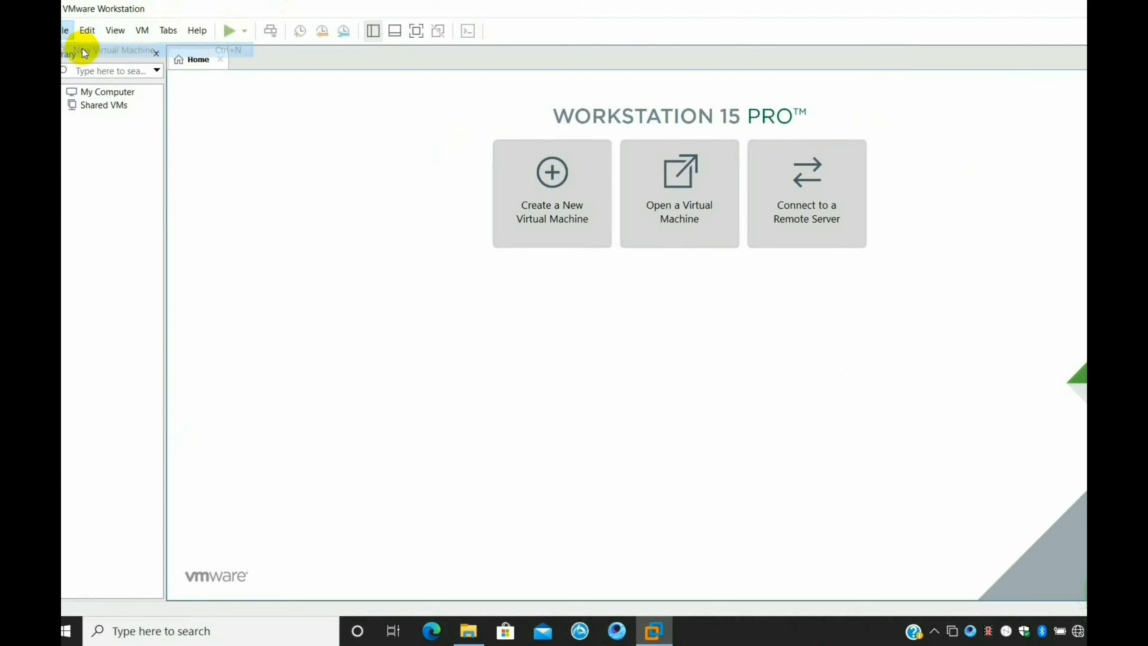
{"action": "left_click", "coordinate": [751, 162]}
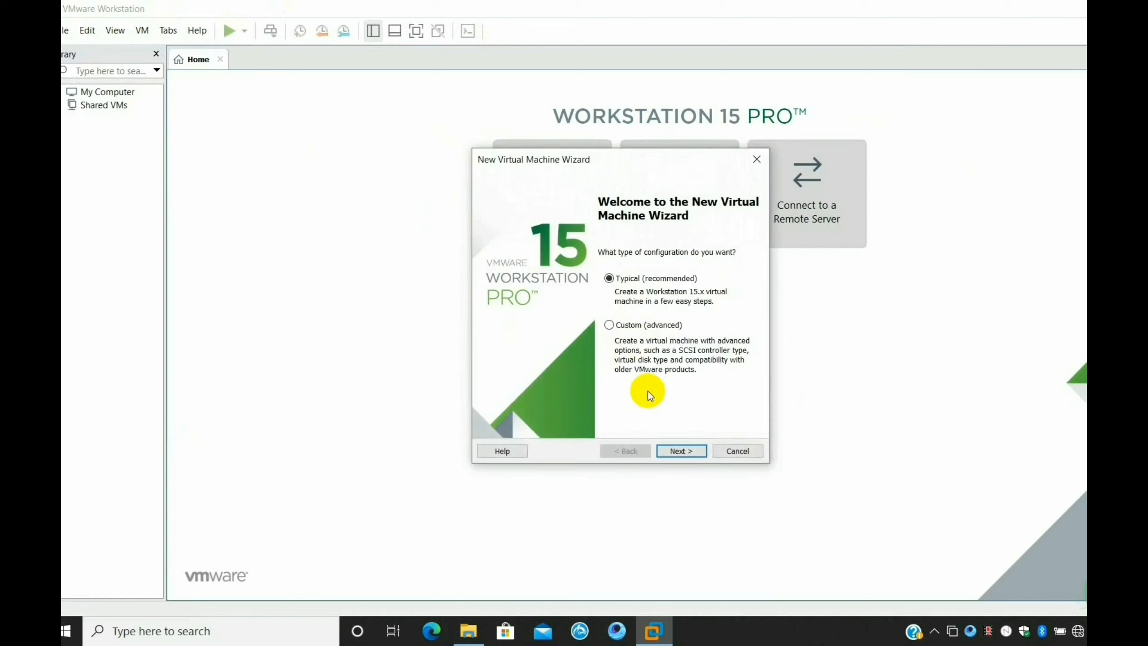
{"action": "left_click", "coordinate": [669, 447]}
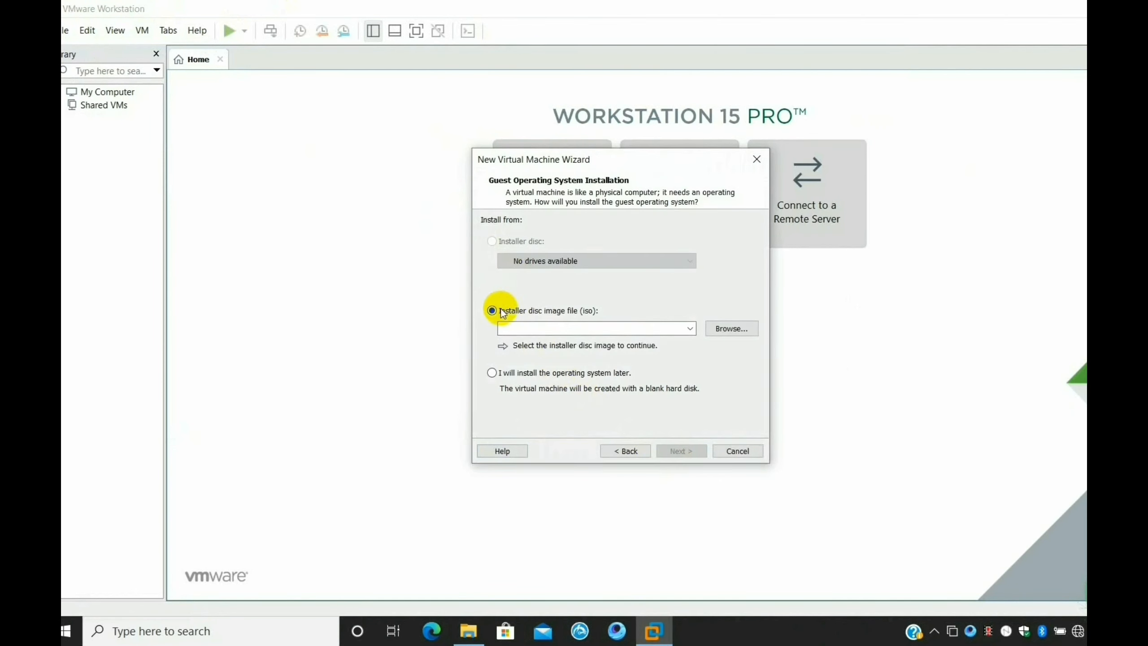
{"action": "left_click", "coordinate": [492, 372]}
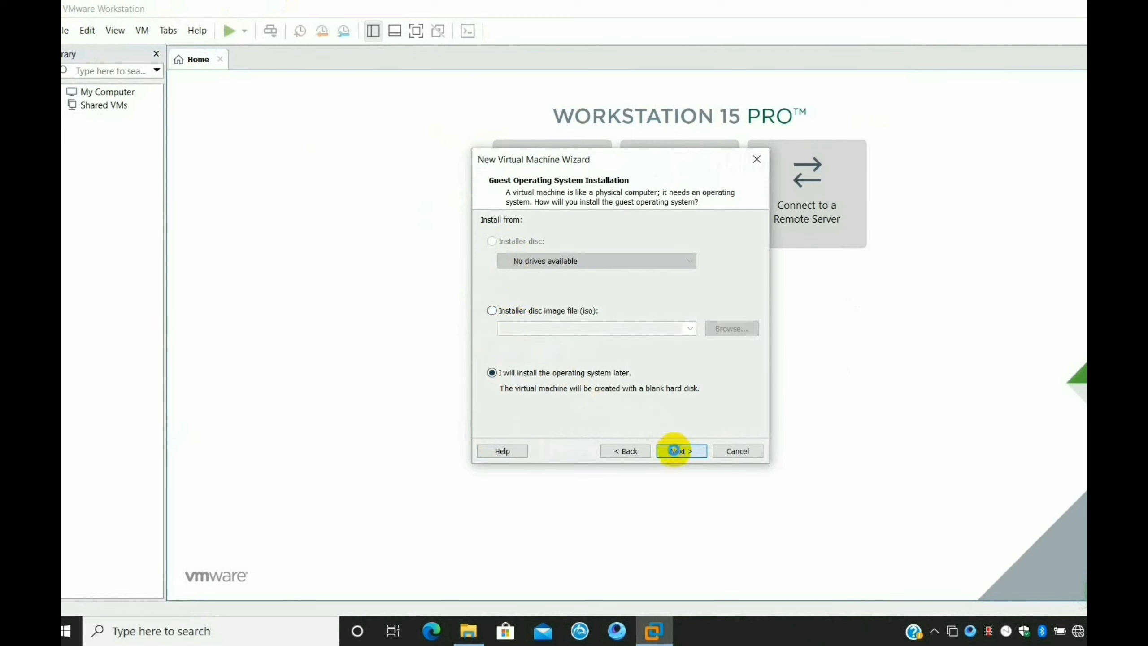
{"action": "left_click", "coordinate": [673, 450]}
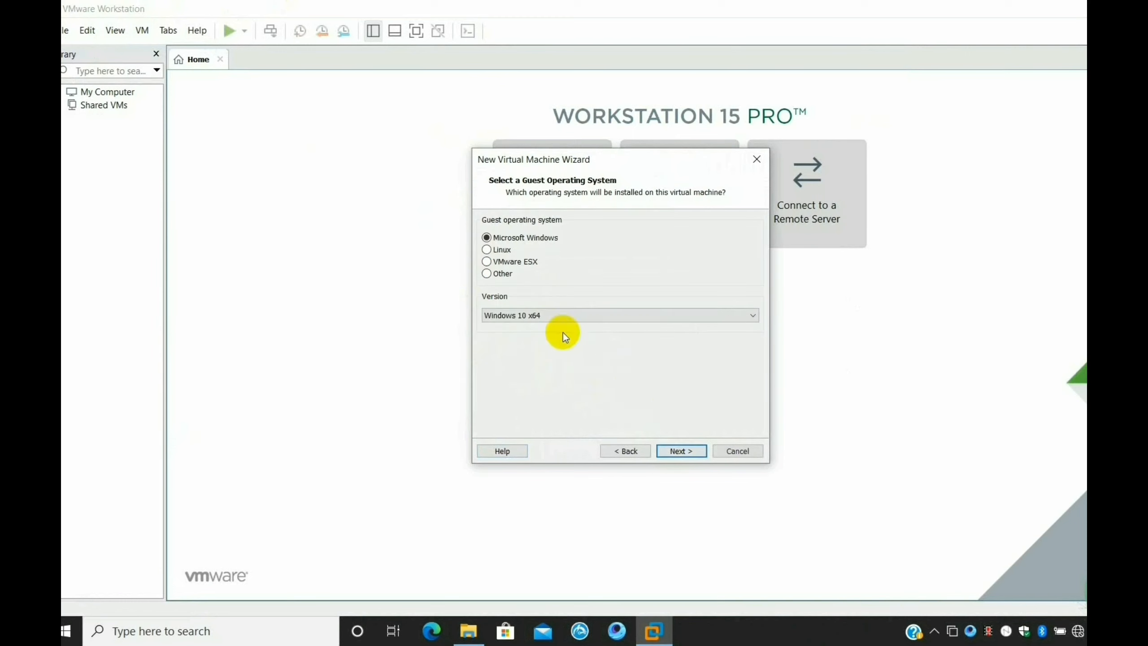
- Set the guest operating system to Linux with version Ubuntu 64-bit and continue to naming the virtual machine
{"action": "left_click", "coordinate": [486, 250]}
{"action": "left_click", "coordinate": [545, 314]}
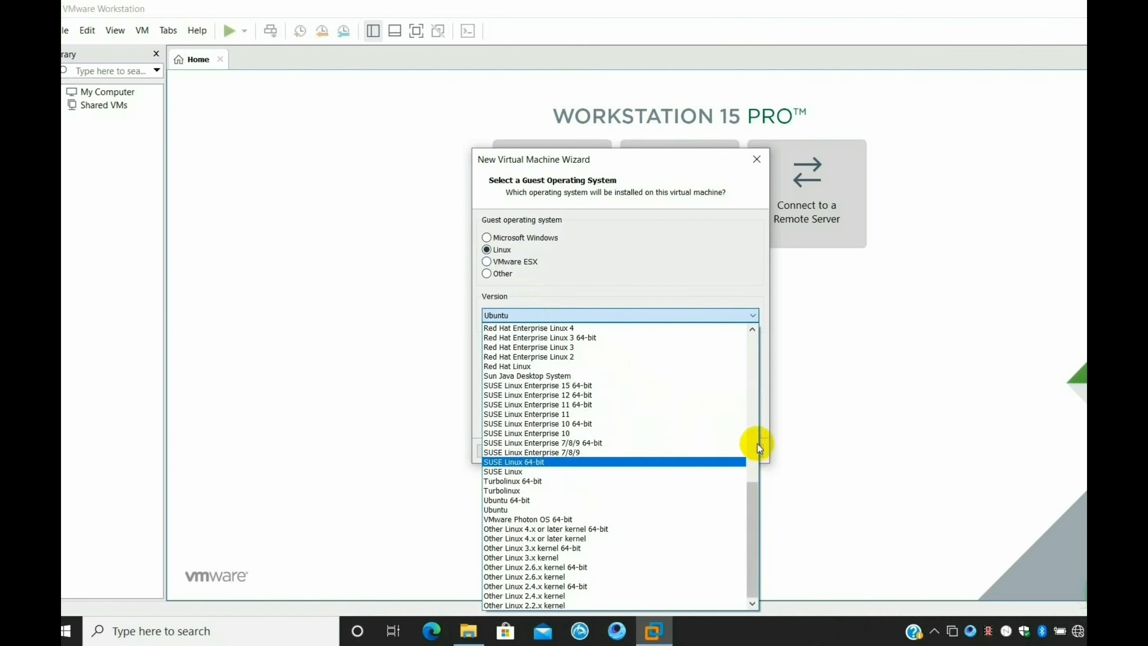
{"action": "left_click", "coordinate": [755, 540]}
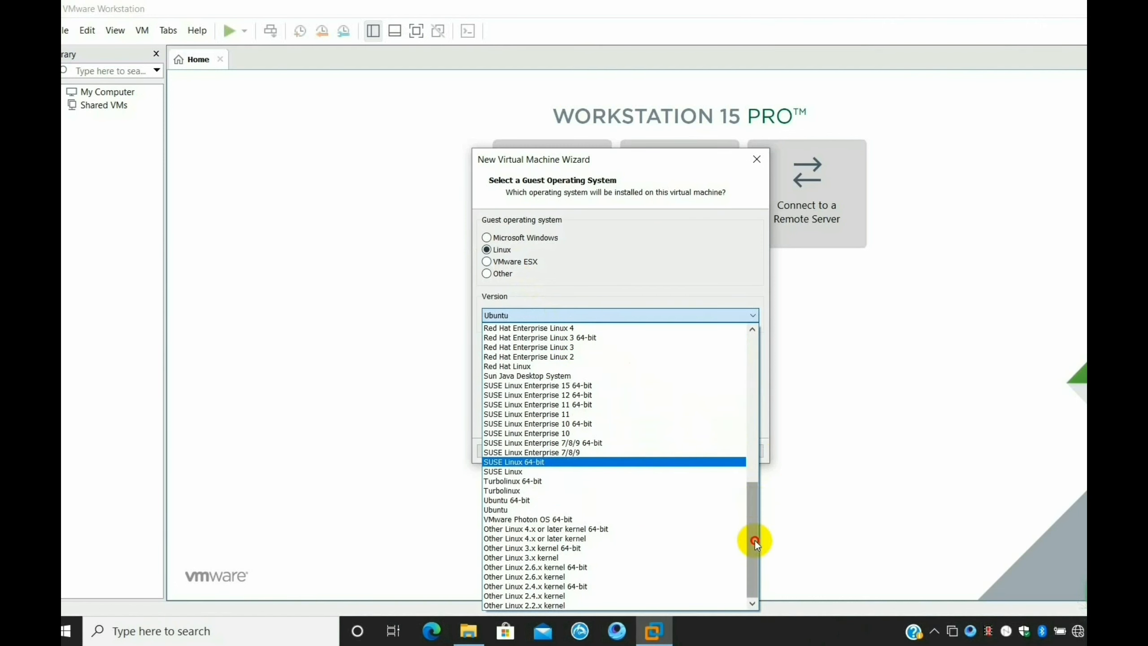
{"action": "left_click_drag", "start_coordinate": [755, 522], "coordinate": [776, 553]}
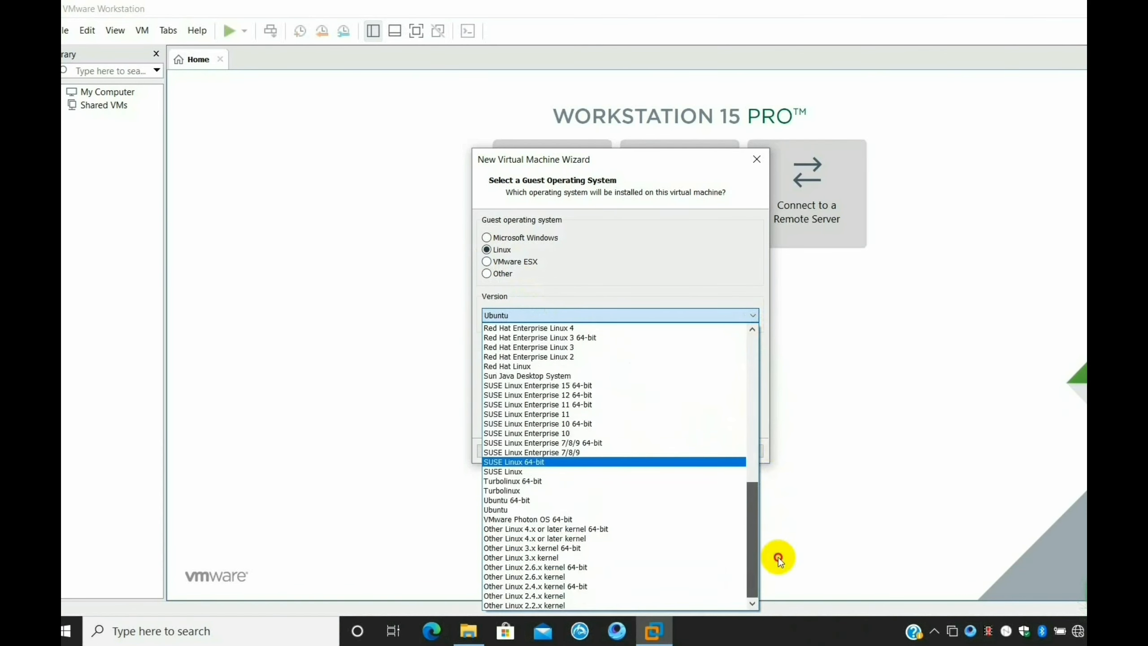
{"action": "left_click", "coordinate": [521, 500]}
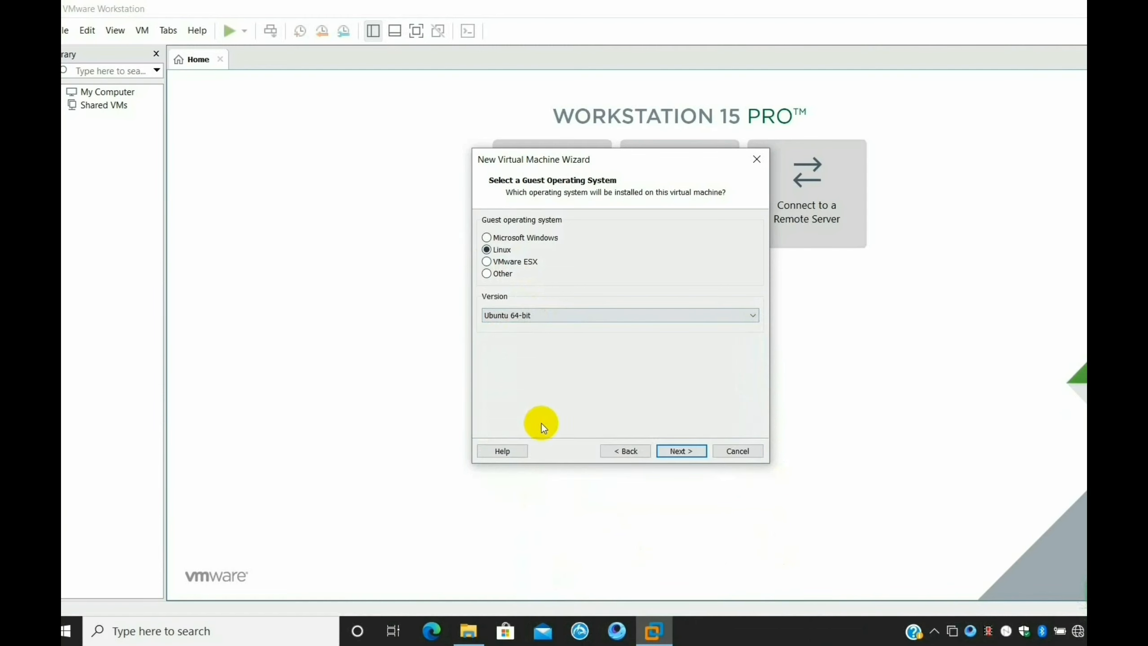
{"action": "left_click", "coordinate": [672, 452]}
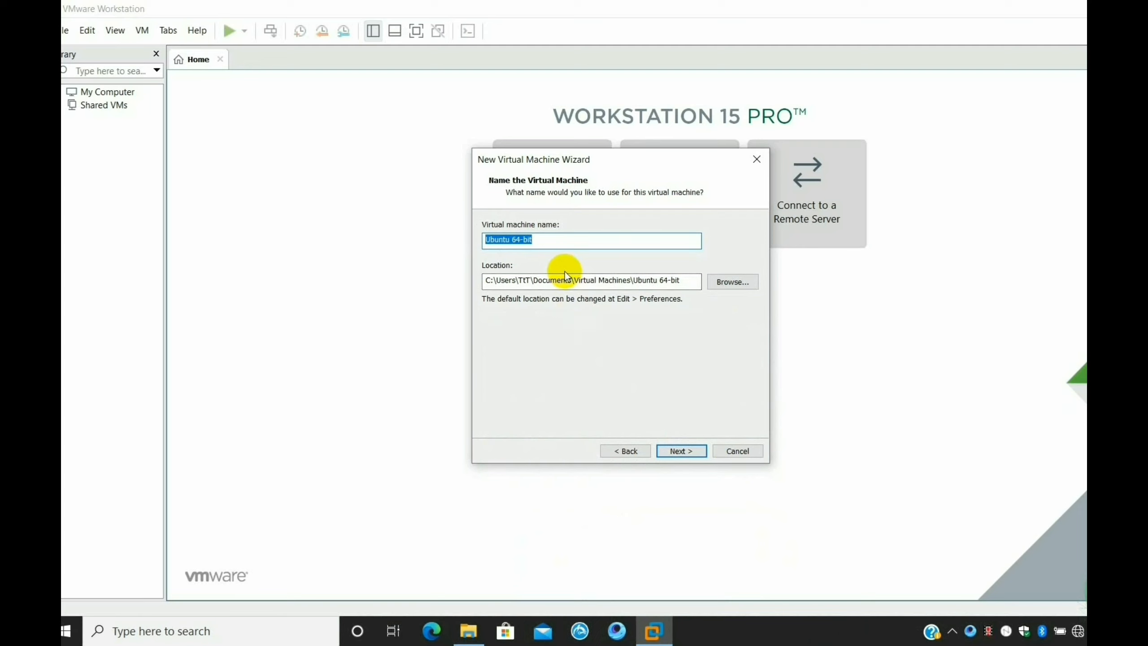
- Name the virtual machine Kali
{"action": "type", "text": "KA"}
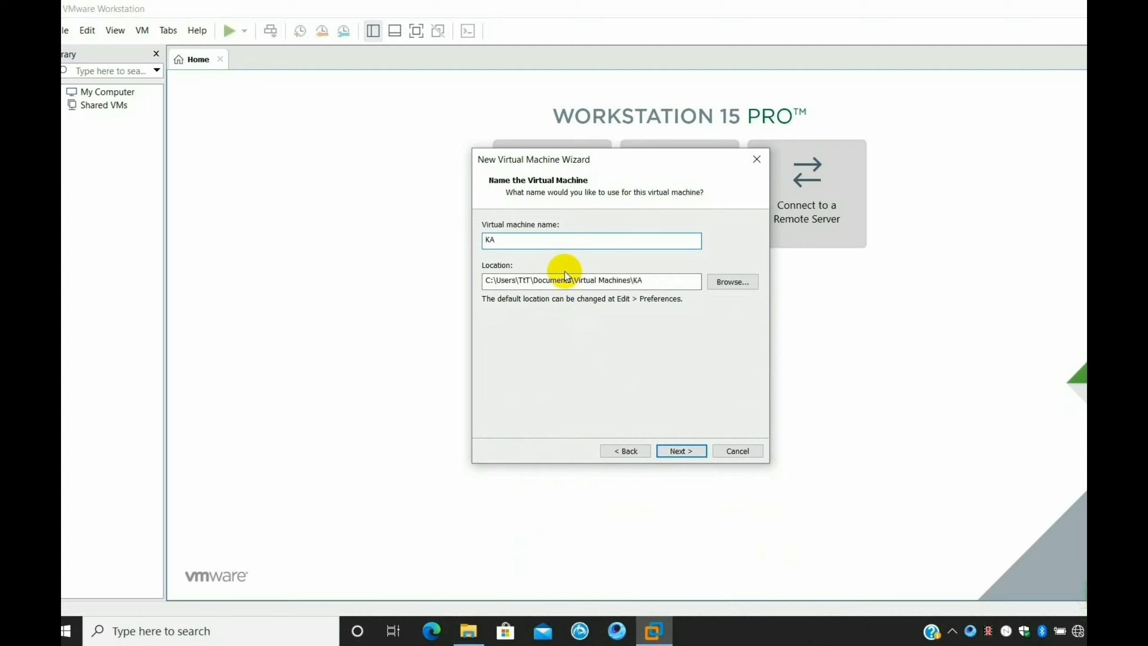
{"action": "key", "text": "BackSpace"}
{"action": "type", "text": "l"}
{"action": "key", "text": "BackSpace"}
{"action": "type", "text": "ali"}
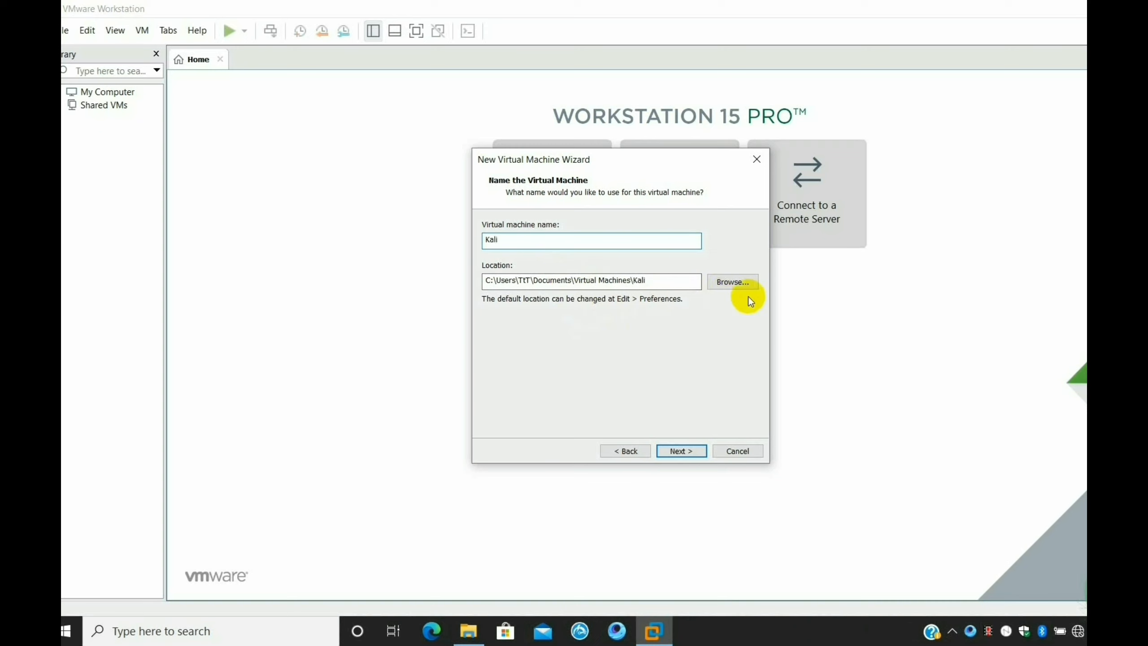
- Create a new folder named kali on New Volume (D:) and accept it as the virtual machine's location
{"action": "left_click", "coordinate": [726, 282]}
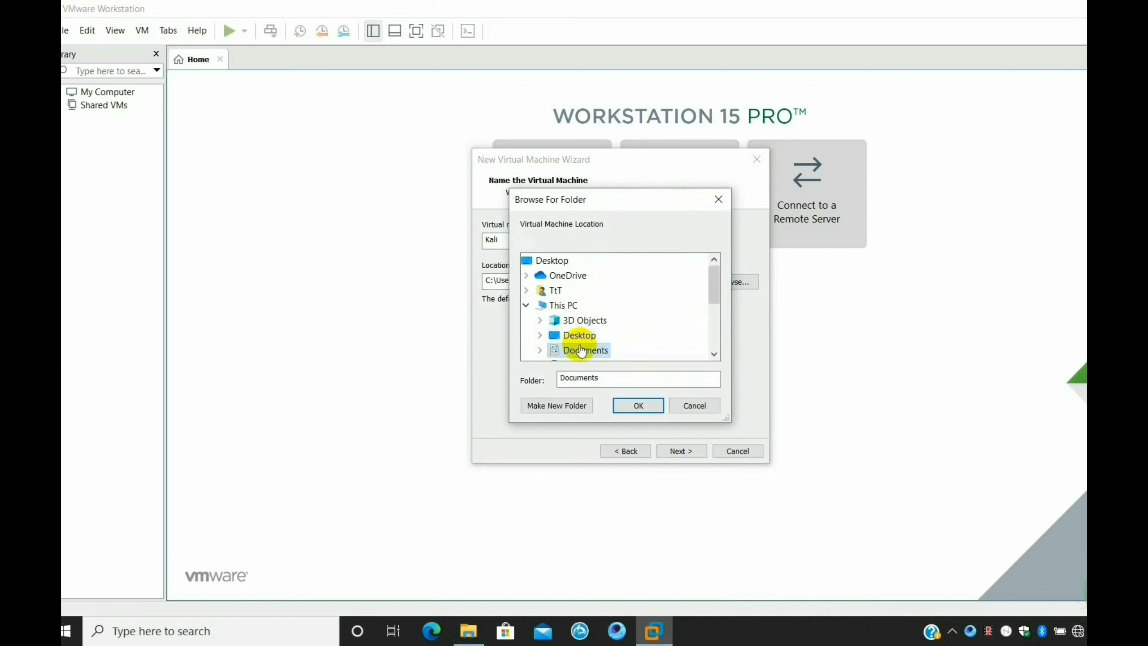
{"action": "scroll", "coordinate": [599, 319], "scroll_direction": "down", "scroll_amount": 3}
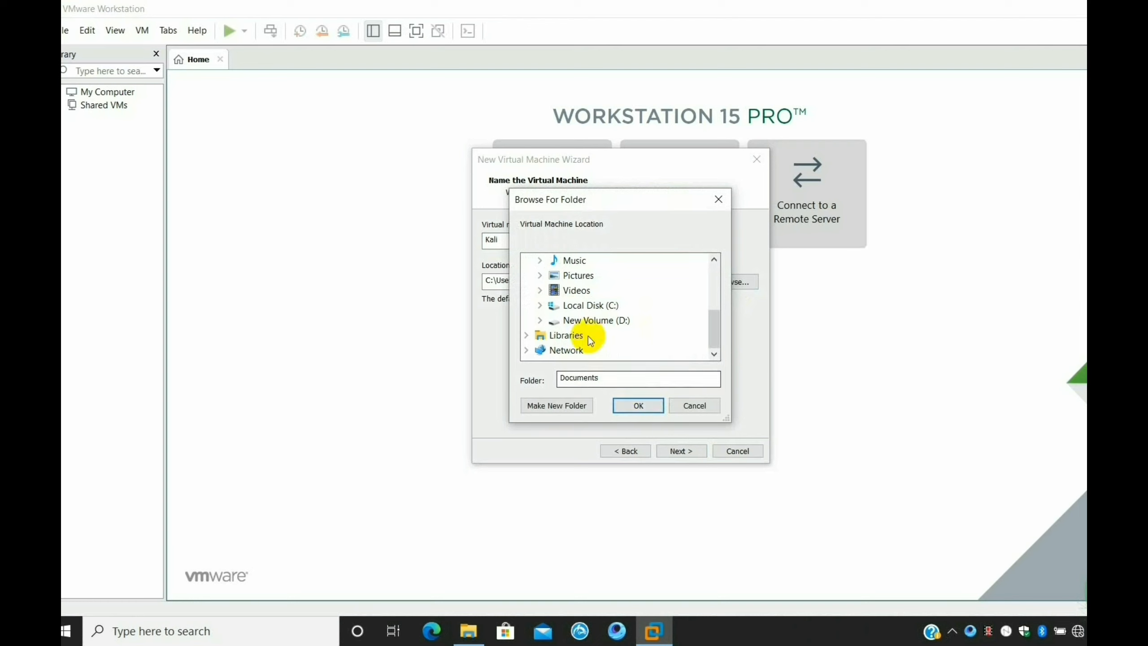
{"action": "left_click", "coordinate": [586, 321]}
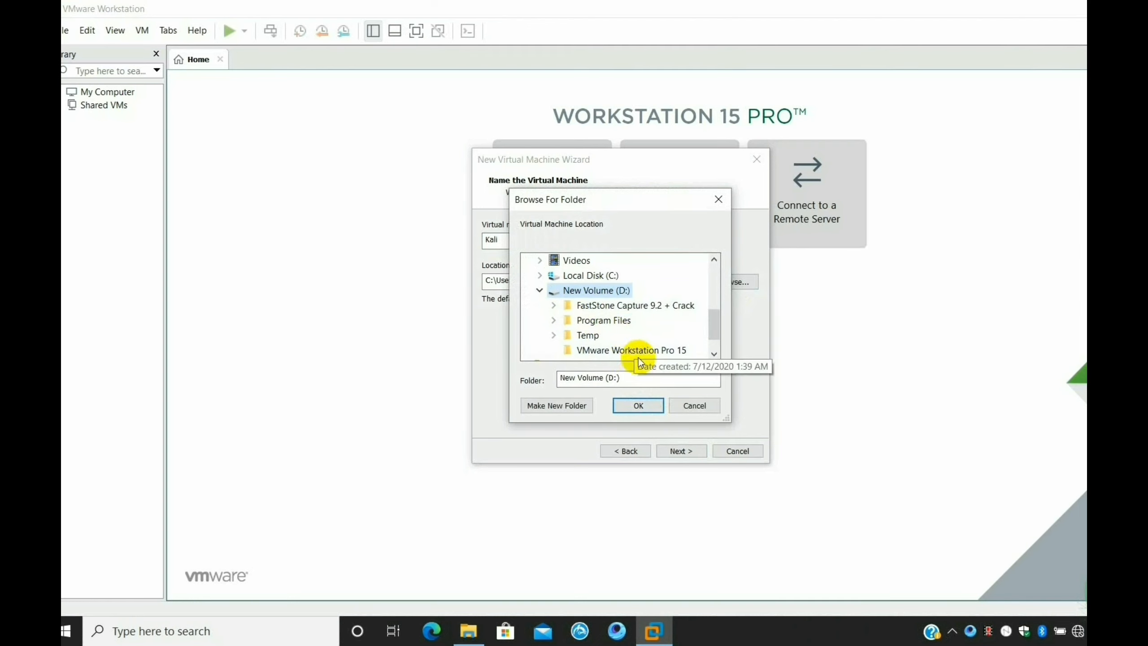
{"action": "left_click", "coordinate": [568, 410]}
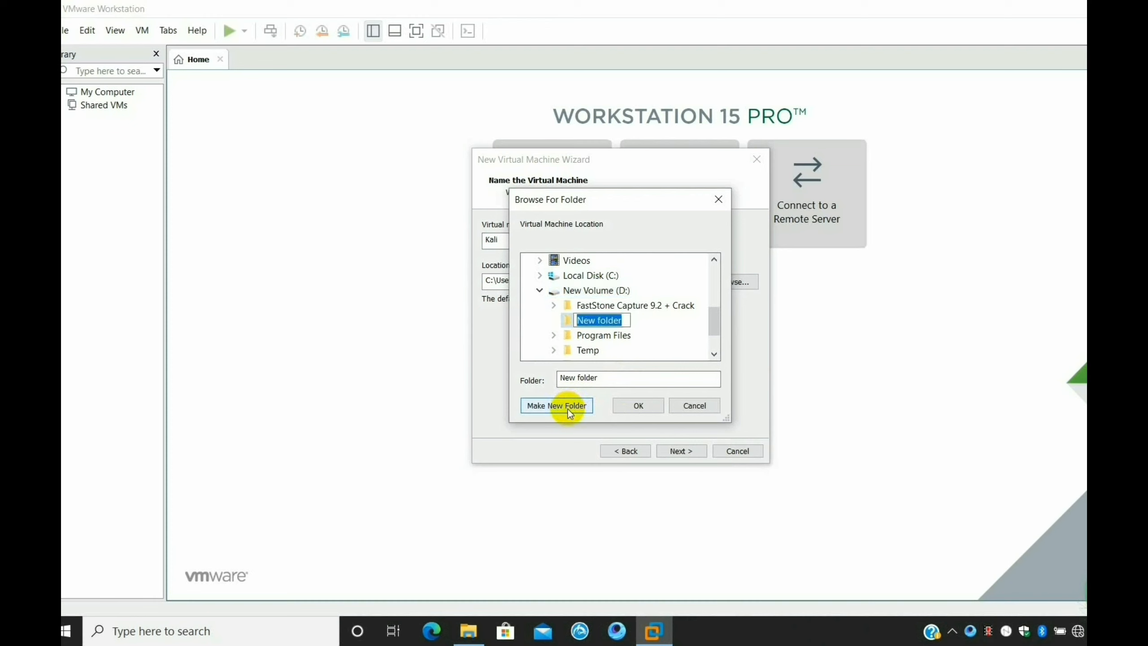
{"action": "type", "text": "kali"}
{"action": "left_click", "coordinate": [635, 407]}
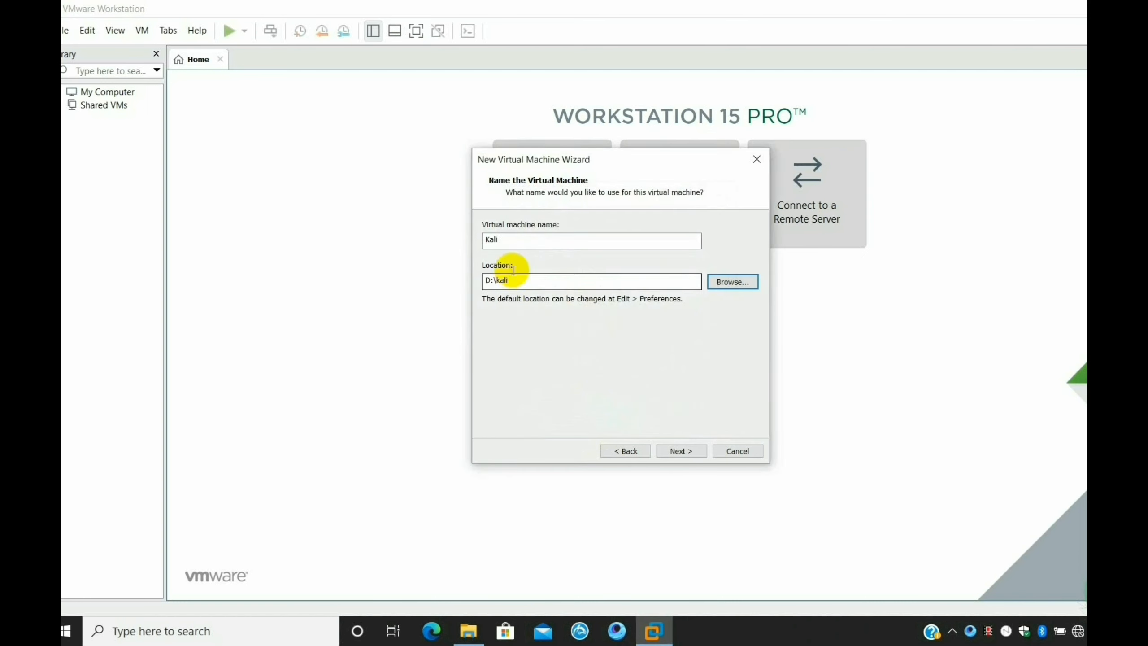
{"action": "left_click", "coordinate": [682, 451]}
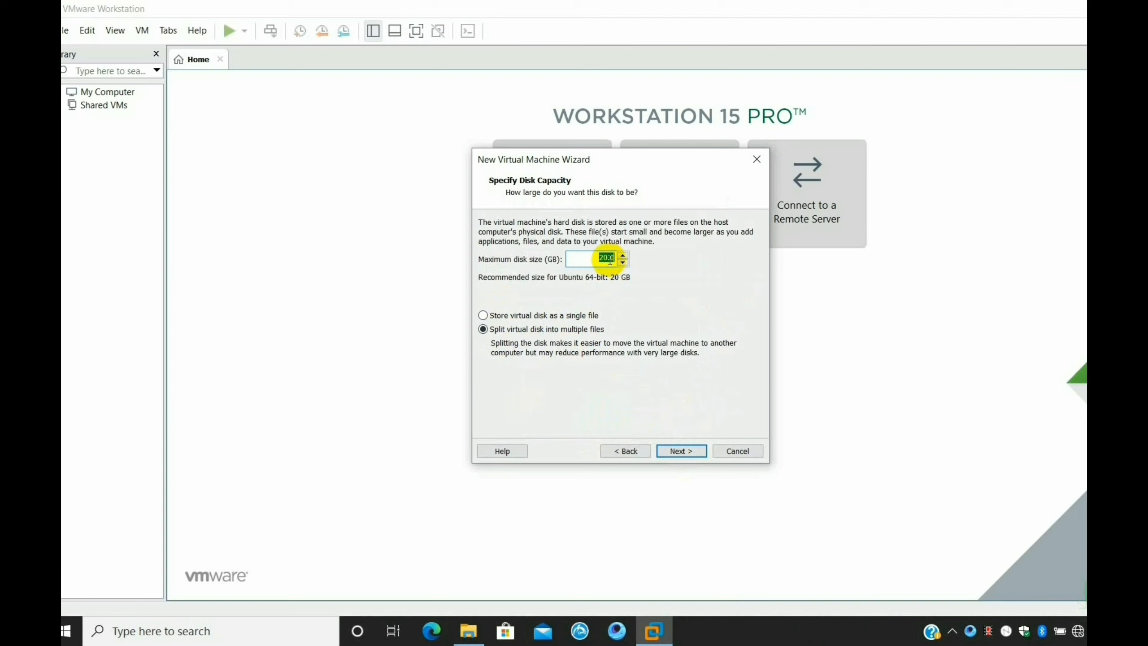
- Set the maximum disk size to 50 GB stored as a single file, and open the hardware customization
{"action": "type", "text": "50"}
{"action": "left_click", "coordinate": [521, 317]}
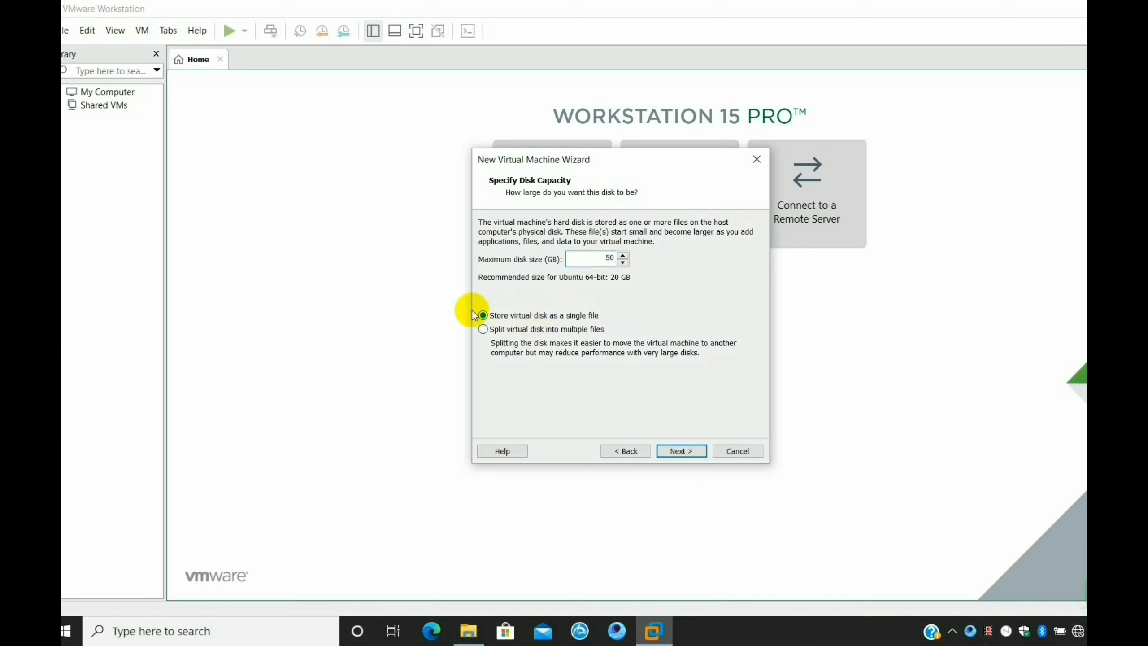
{"action": "left_click", "coordinate": [678, 451]}
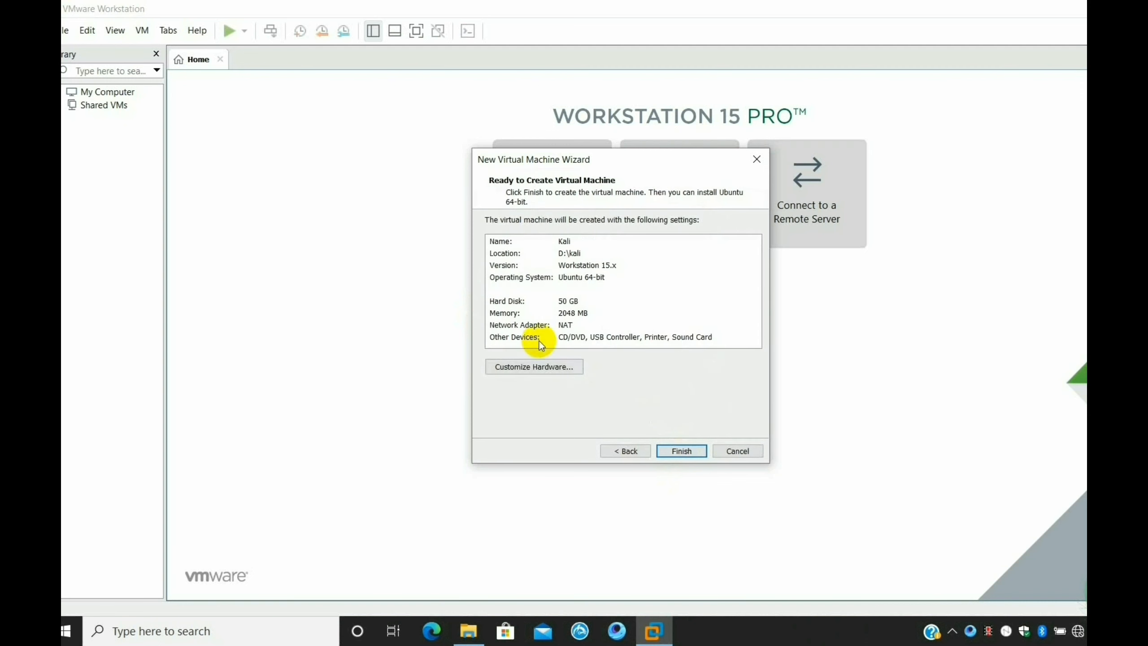
{"action": "left_click", "coordinate": [531, 370]}
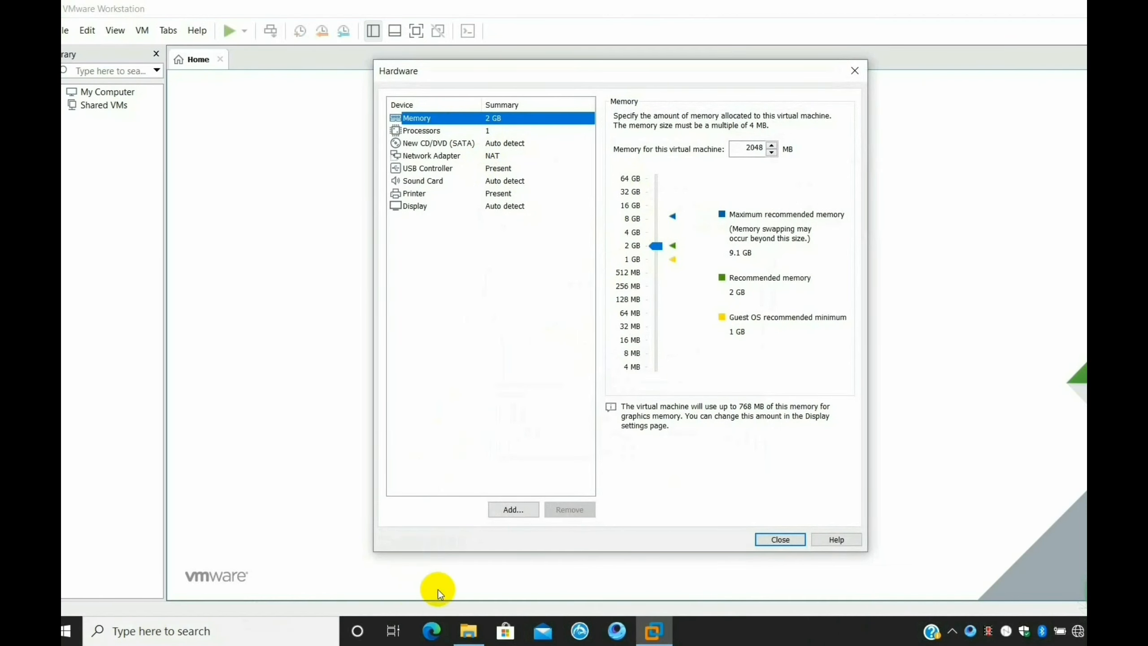
- Check the host computer's processor and installed memory in the Windows system properties, and return to the virtual machine's hardware settings
{"action": "left_click", "coordinate": [468, 631]}
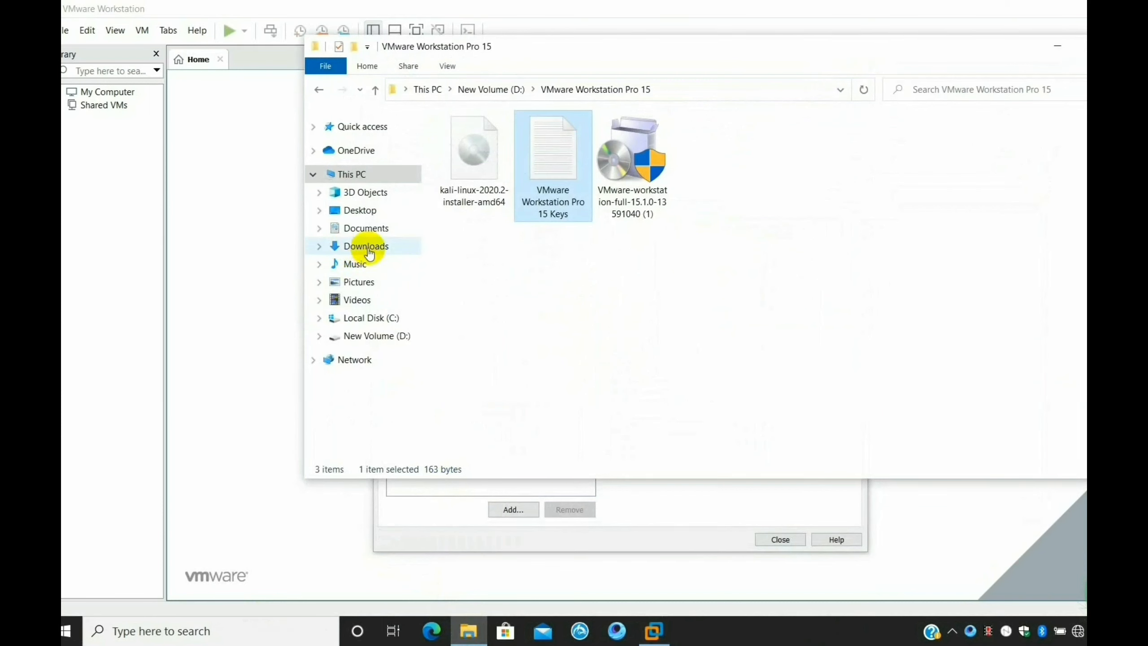
{"action": "right_click", "coordinate": [351, 177]}
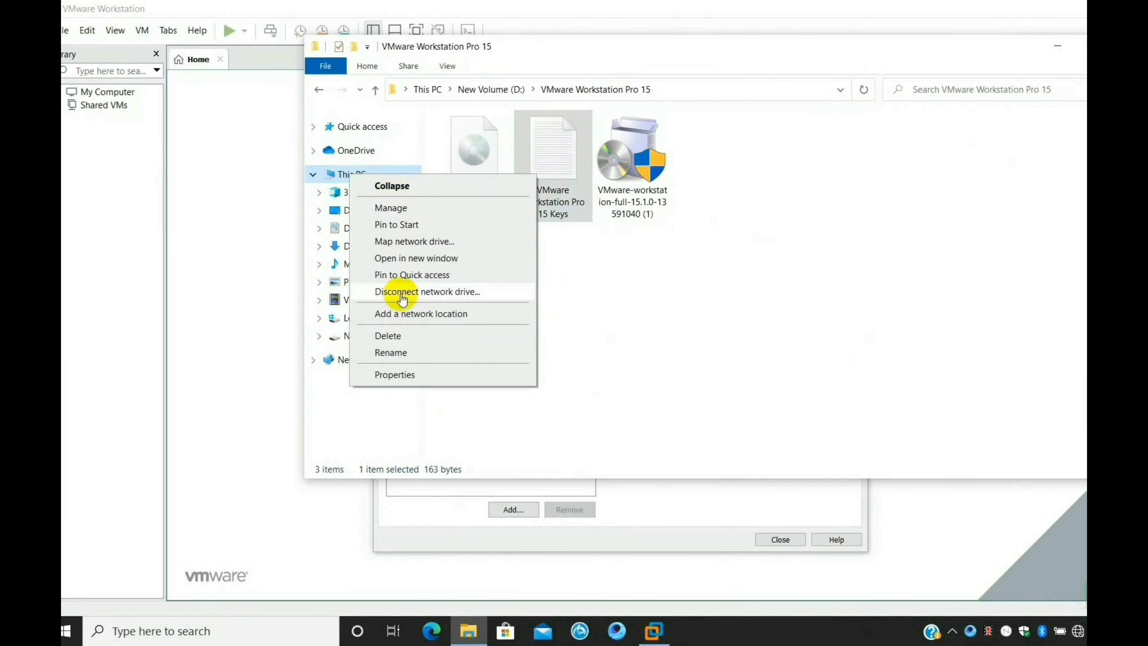
{"action": "left_click", "coordinate": [396, 373]}
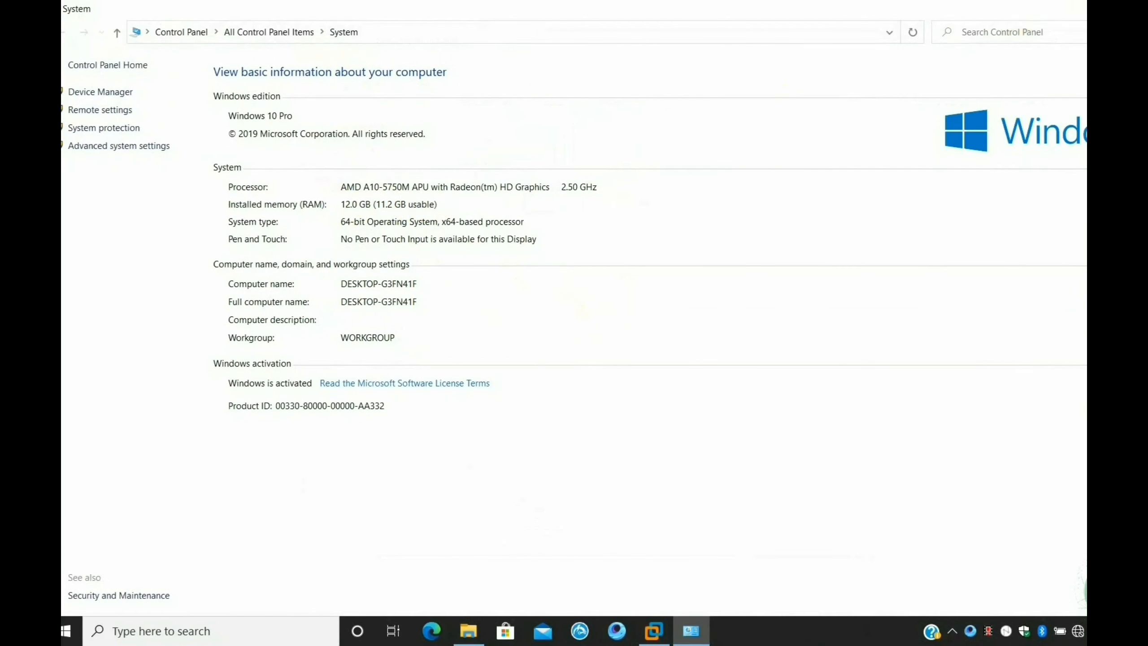
{"action": "left_click", "coordinate": [1107, 8]}
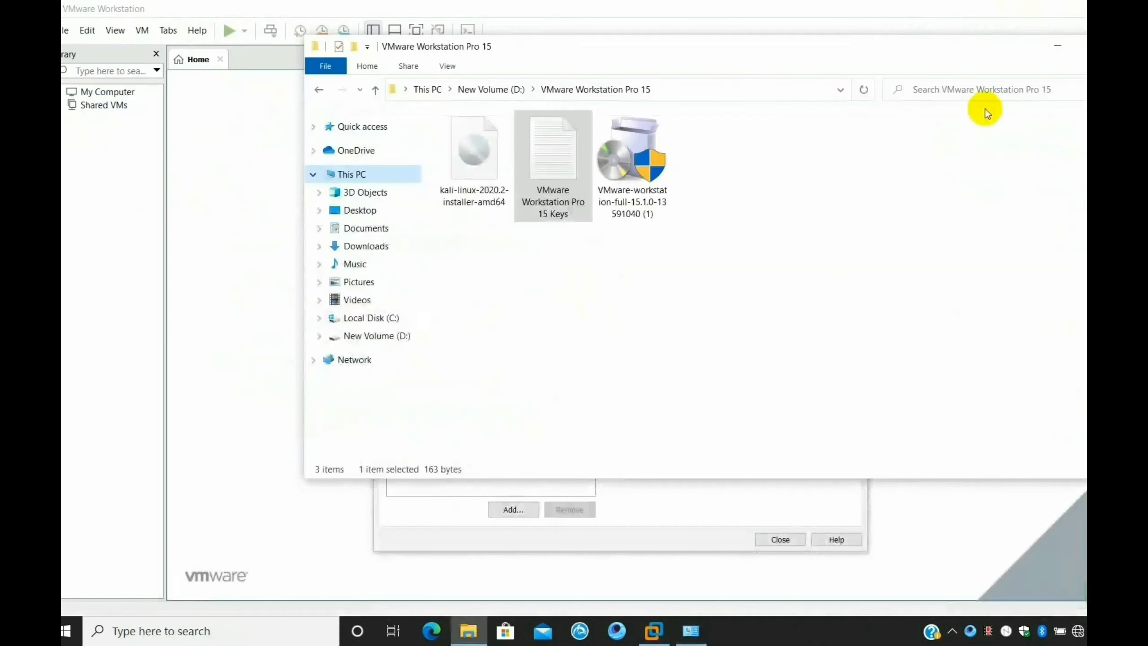
{"action": "left_click", "coordinate": [1074, 48]}
{"action": "left_click", "coordinate": [1073, 49]}
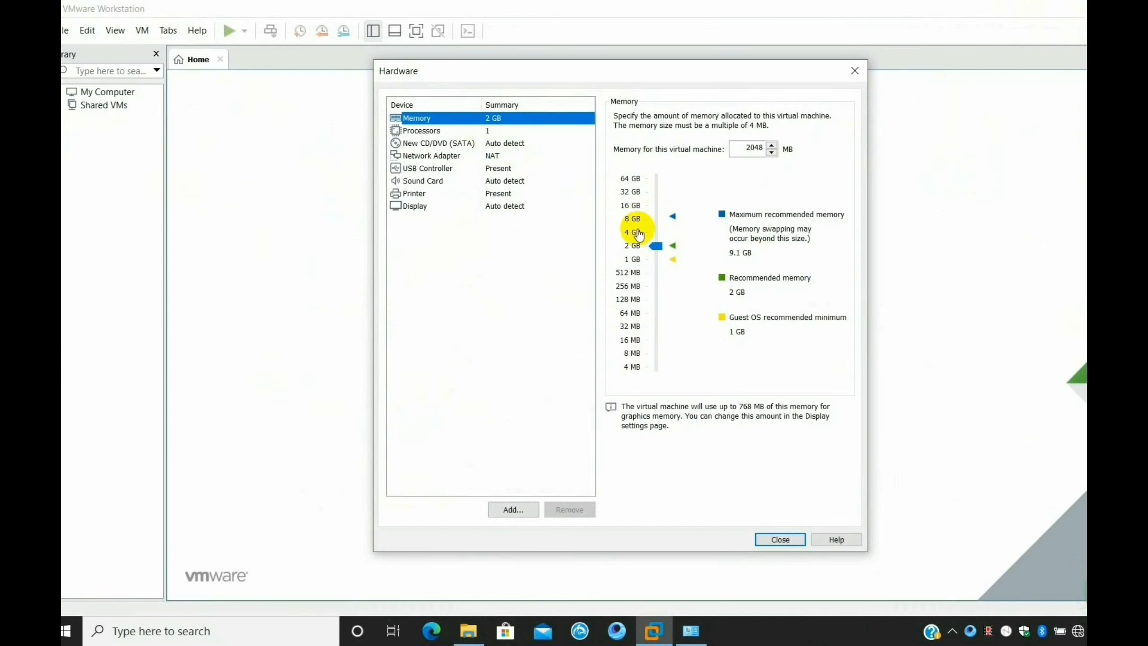
- Allocate 4 GB of memory to the virtual machine and give it 2 processors with 2 cores per processor
{"action": "left_click", "coordinate": [638, 233]}
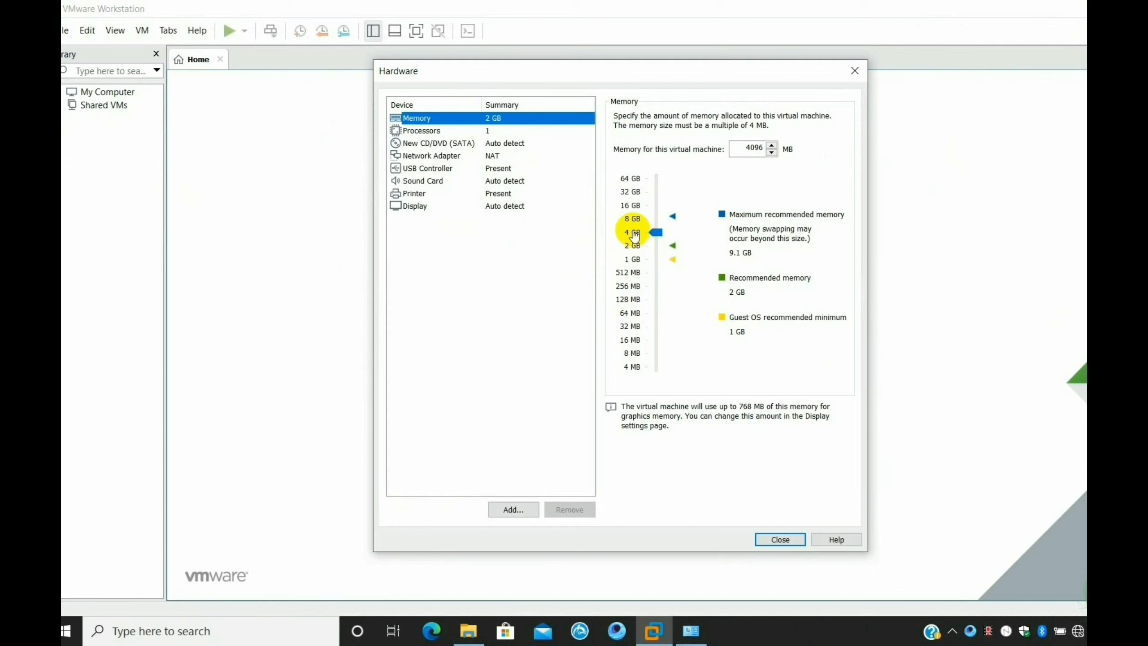
{"action": "left_click", "coordinate": [431, 131]}
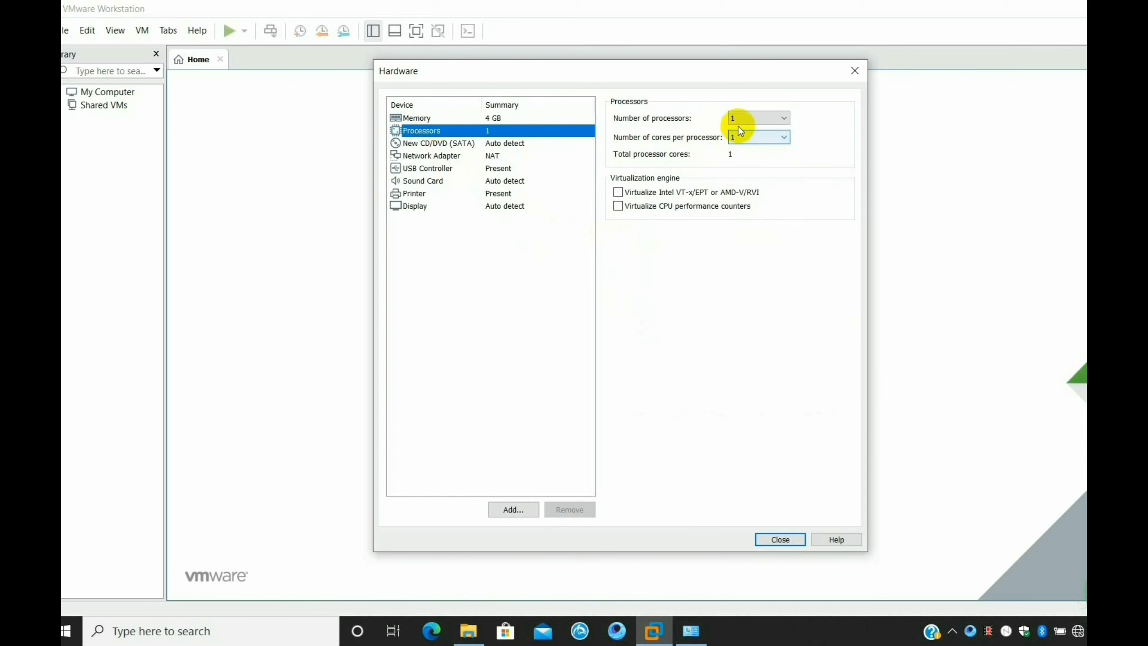
{"action": "left_click", "coordinate": [768, 118]}
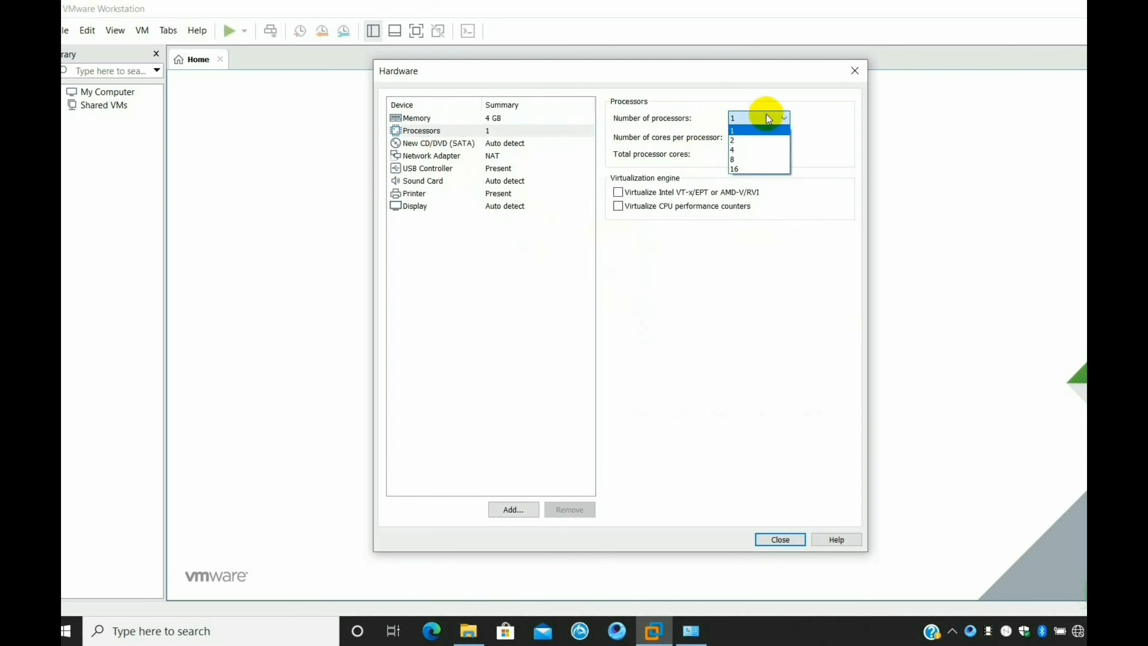
{"action": "left_click", "coordinate": [767, 142]}
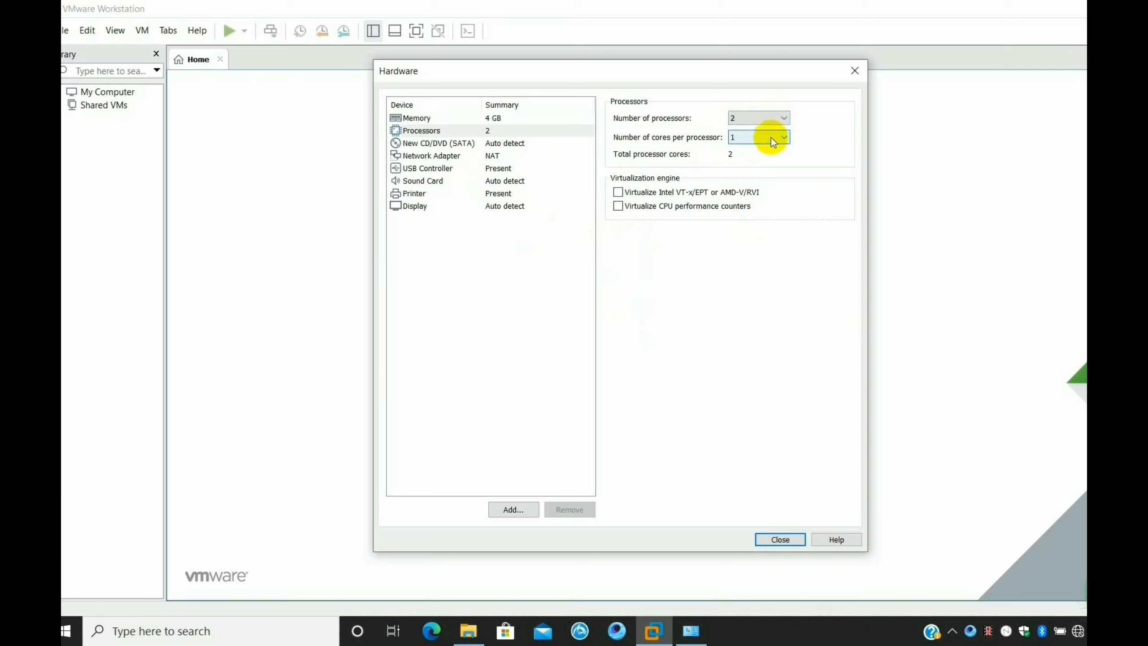
{"action": "left_click", "coordinate": [771, 138]}
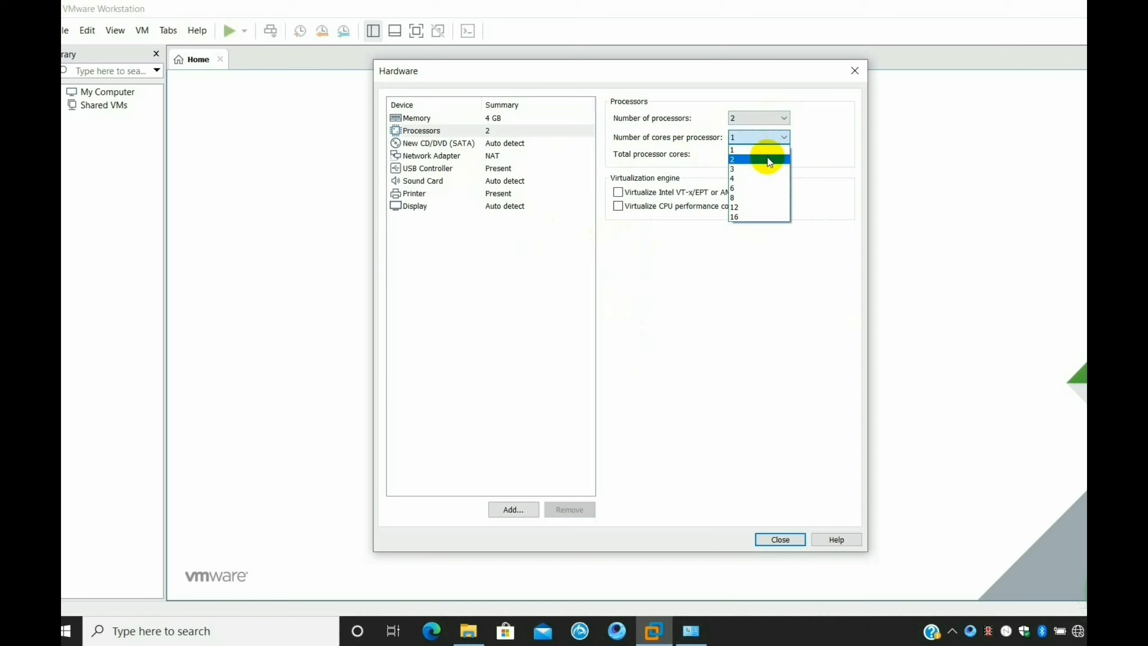
{"action": "left_click", "coordinate": [767, 158]}
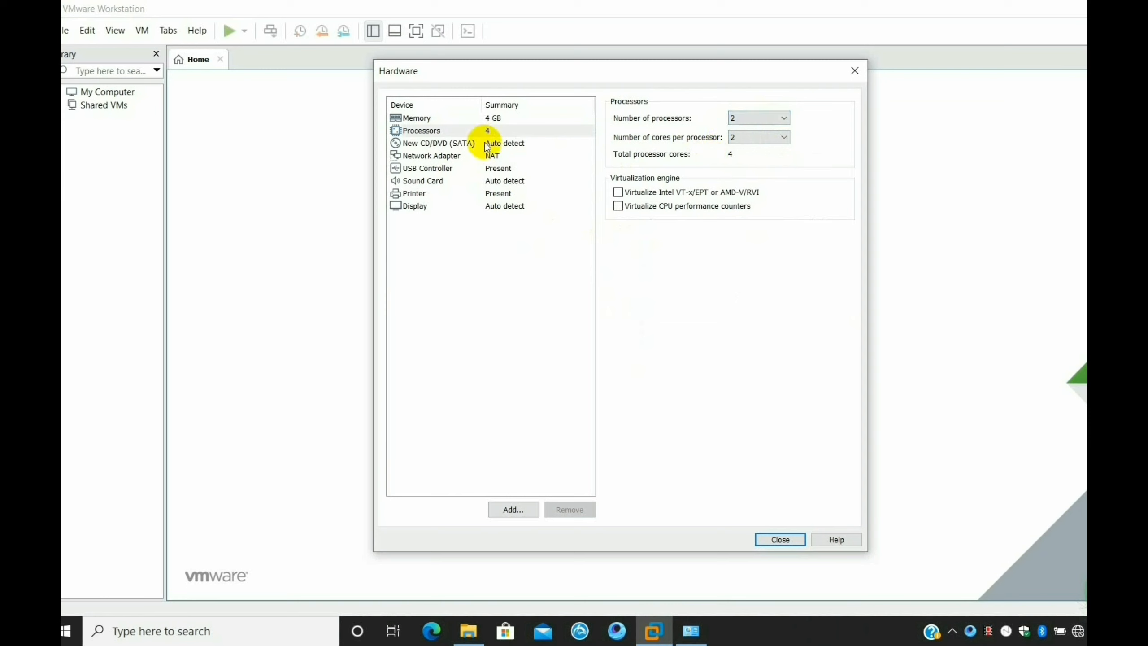
- Set the CD/DVD drive to use the kali-linux-2020.2-installer-amd64 ISO image from the VMware Workstation Pro 15 folder on D:
{"action": "left_click", "coordinate": [466, 144]}
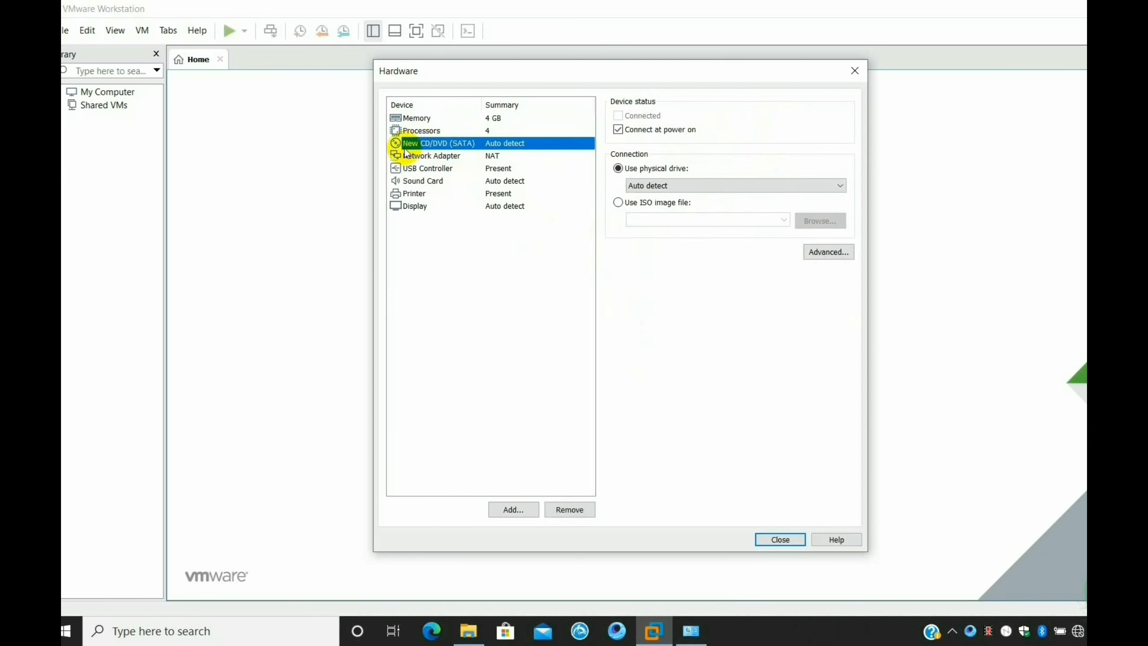
{"action": "left_click", "coordinate": [618, 202]}
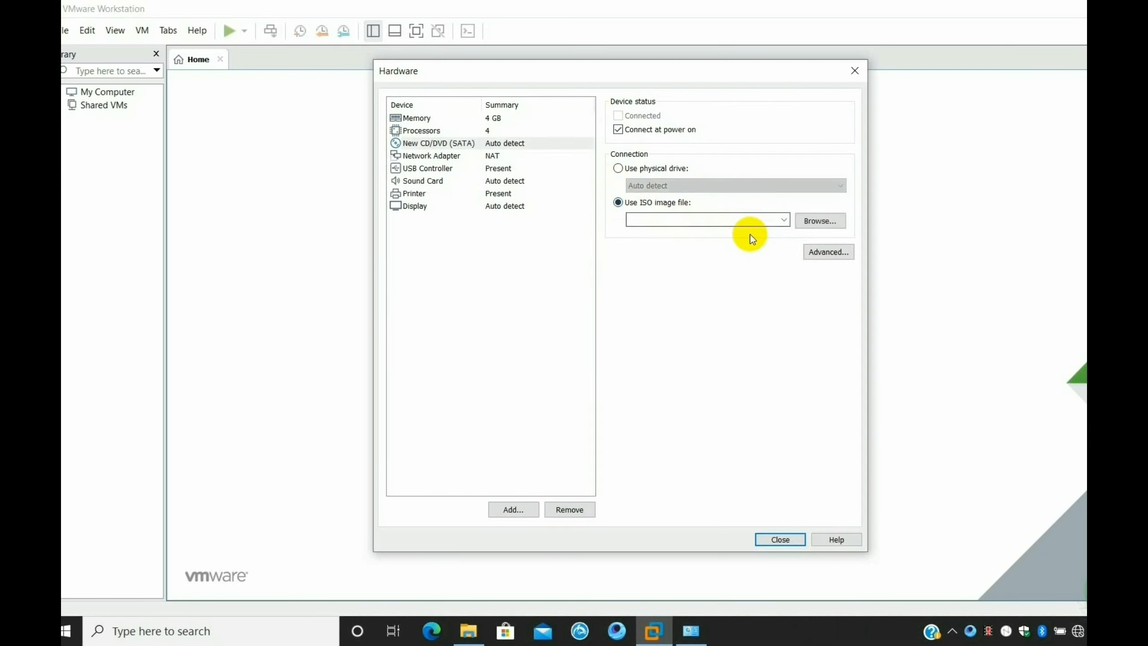
{"action": "left_click", "coordinate": [811, 221]}
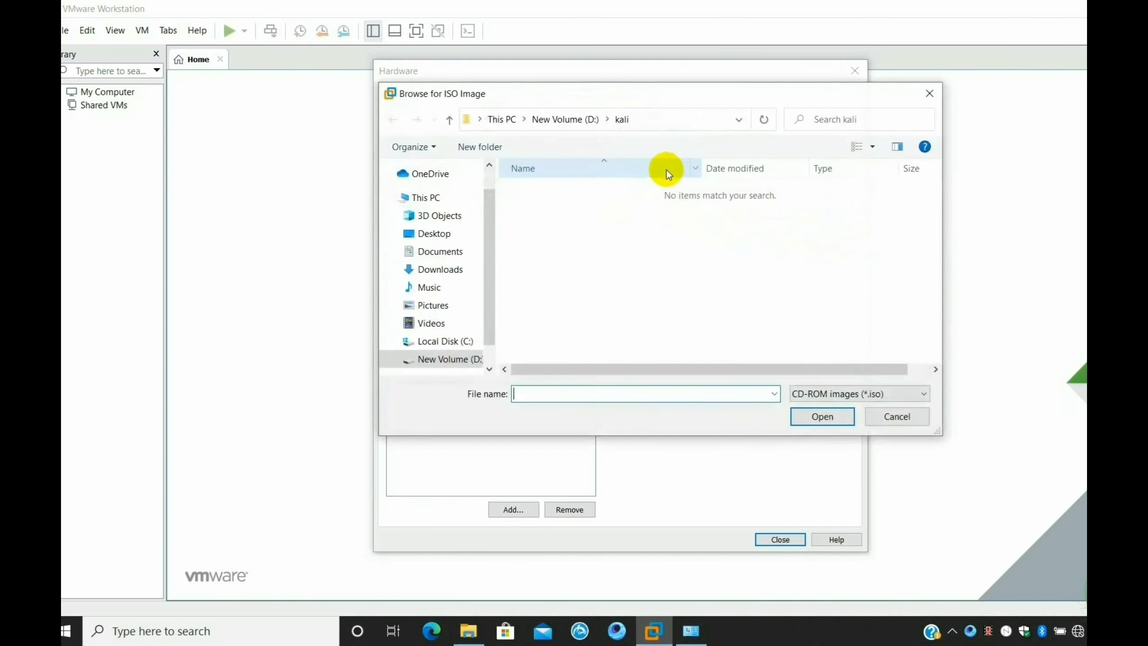
{"action": "left_click", "coordinate": [446, 360]}
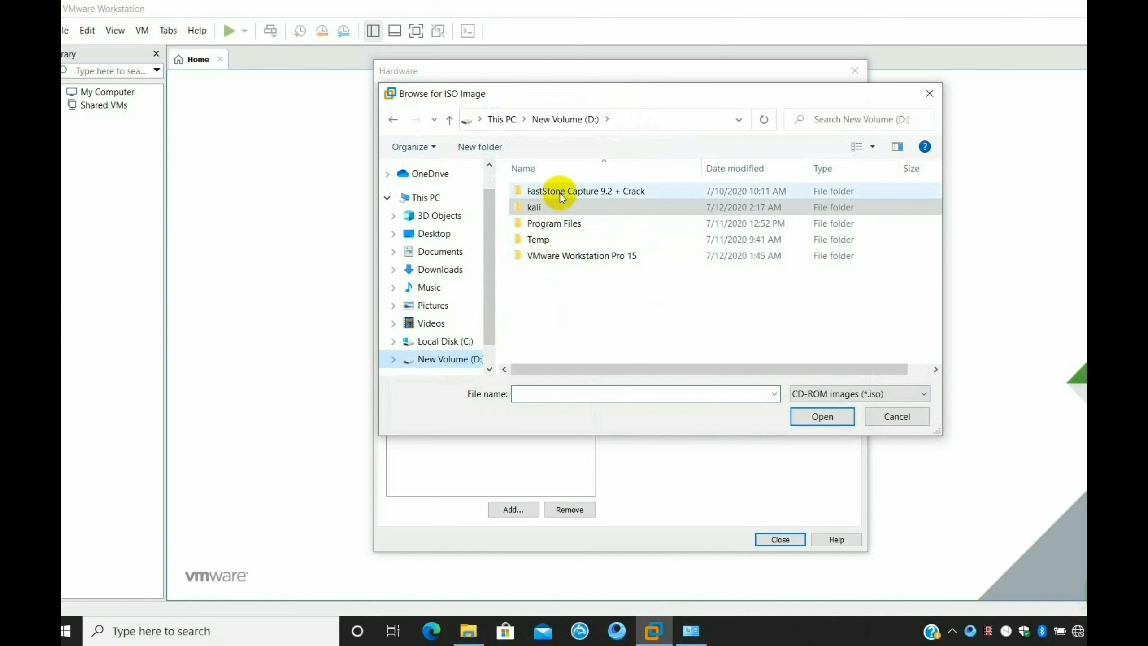
{"action": "left_click", "coordinate": [565, 256]}
{"action": "double_click", "coordinate": [565, 256]}
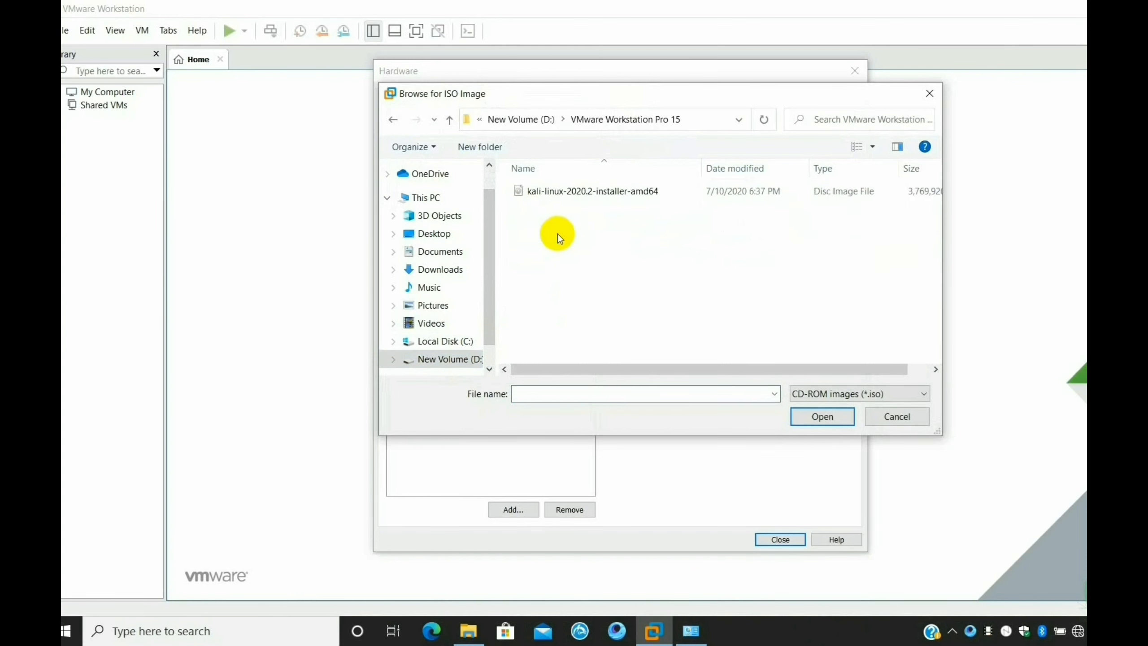
{"action": "double_click", "coordinate": [549, 188]}
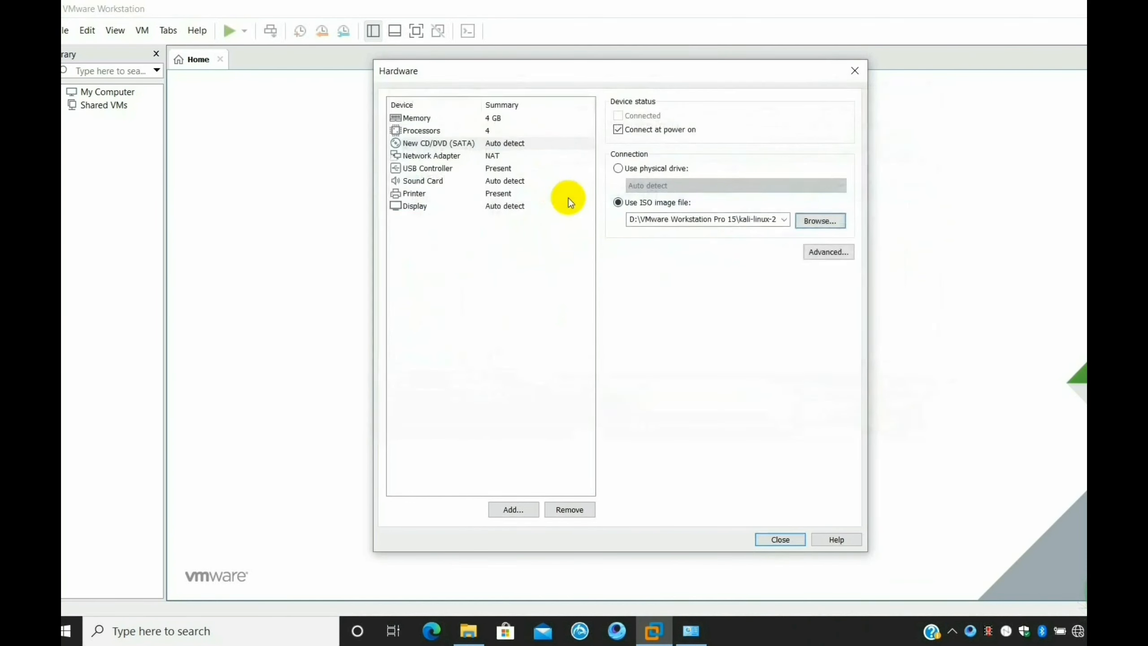
- Review the network adapter, USB controller, sound card, printer and display settings, and finish creating the Kali virtual machine
{"action": "left_click", "coordinate": [457, 156]}
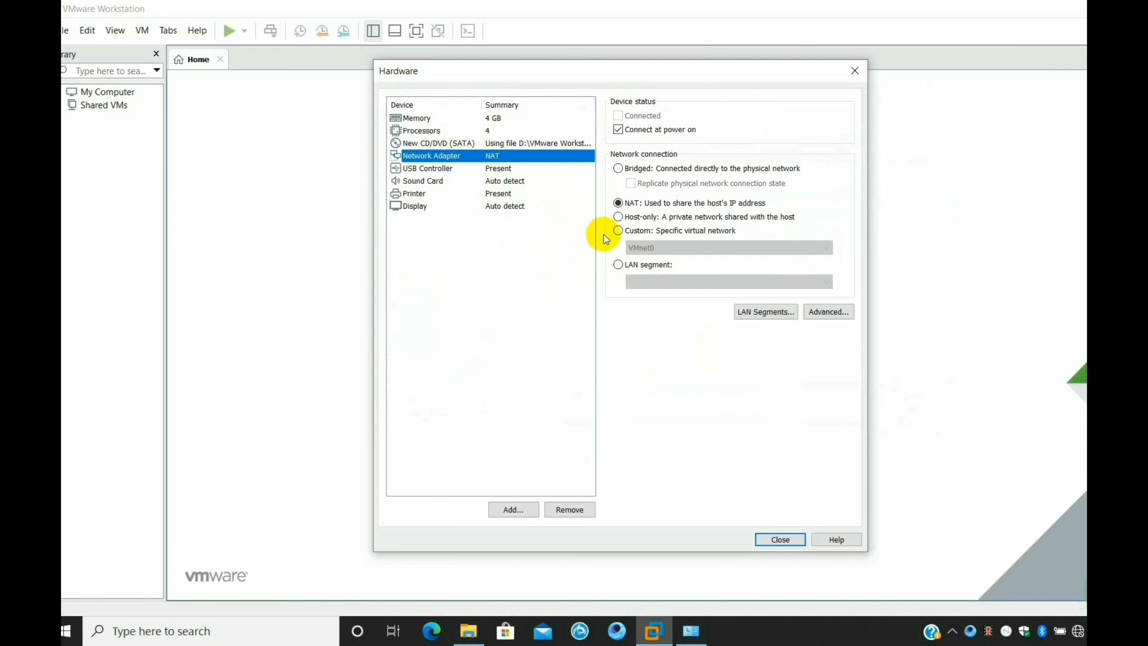
{"action": "left_click", "coordinate": [440, 169]}
{"action": "left_click", "coordinate": [436, 181]}
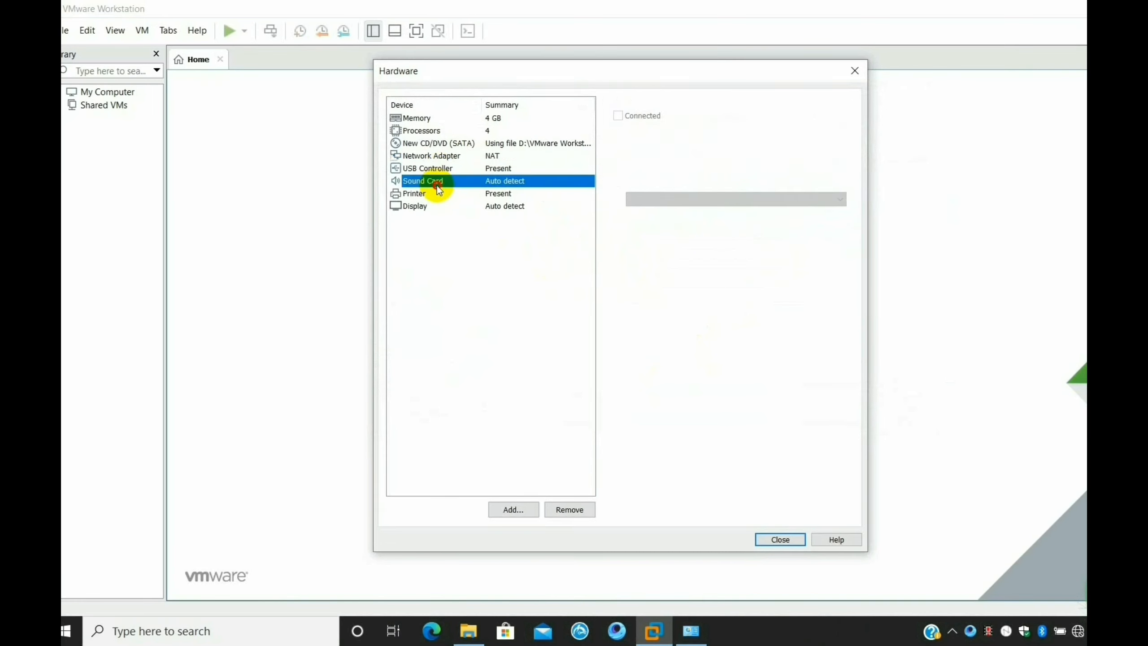
{"action": "left_click", "coordinate": [425, 194]}
{"action": "left_click", "coordinate": [435, 207]}
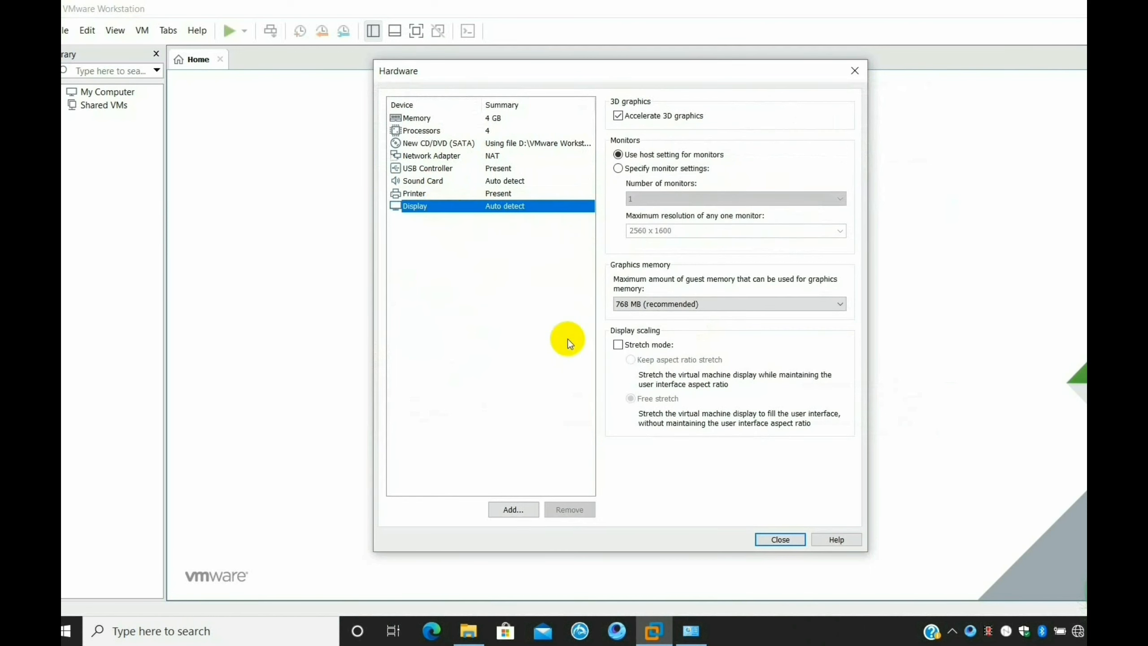
{"action": "left_click", "coordinate": [780, 540]}
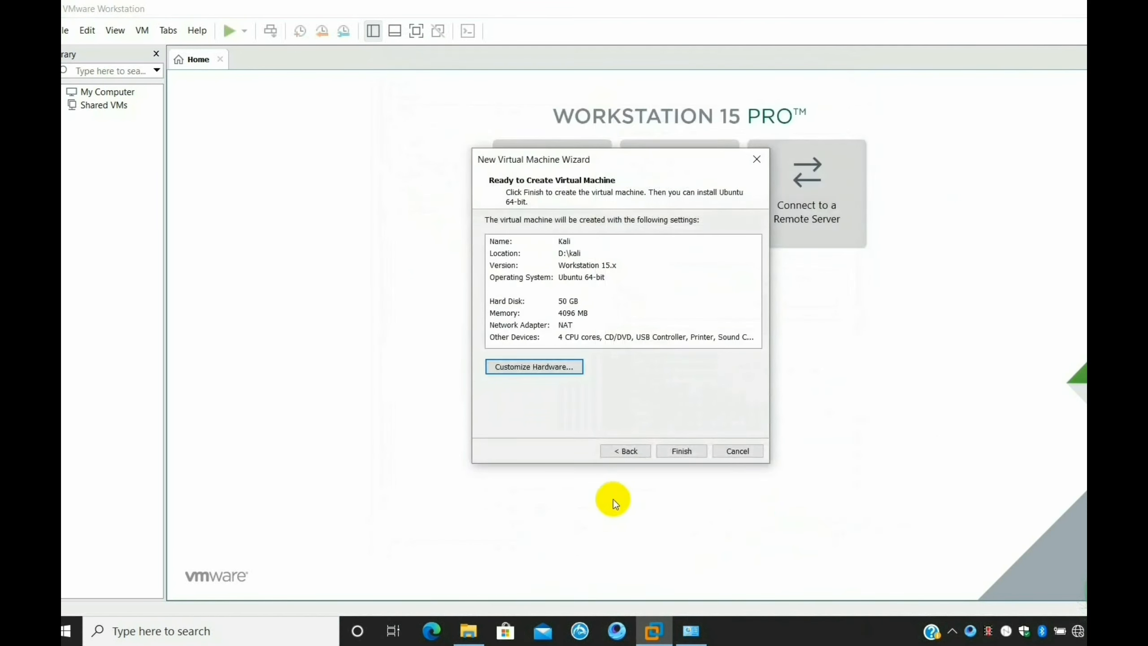
{"action": "left_click", "coordinate": [678, 455]}
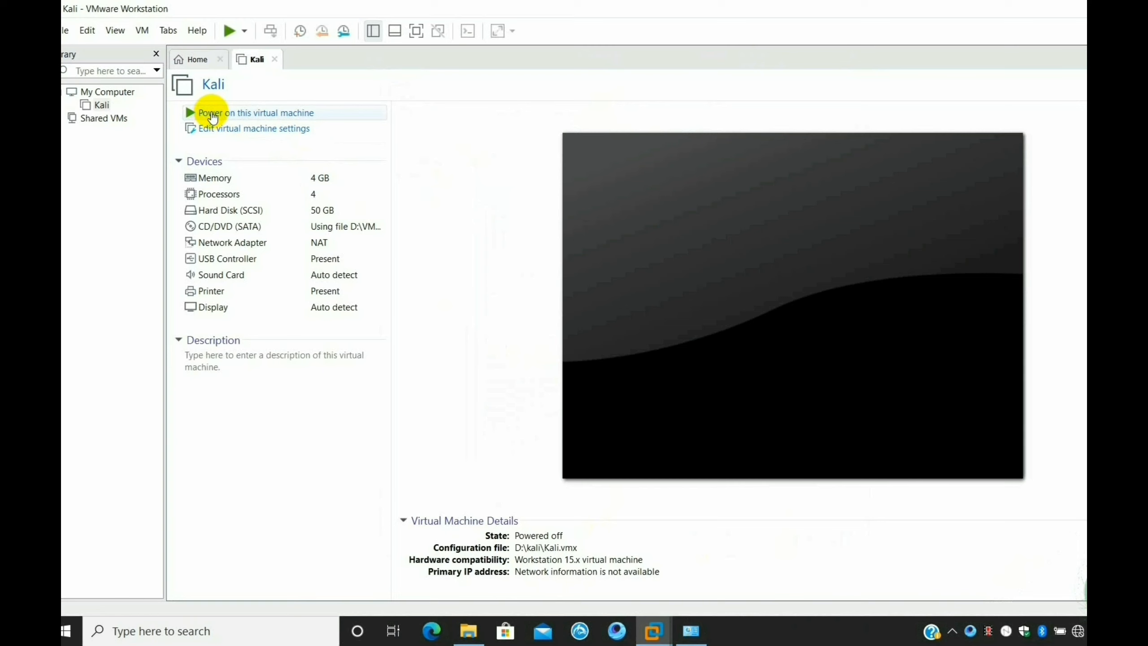
- Try to power on the newly created Kali virtual machine
{"action": "left_click", "coordinate": [231, 113]}
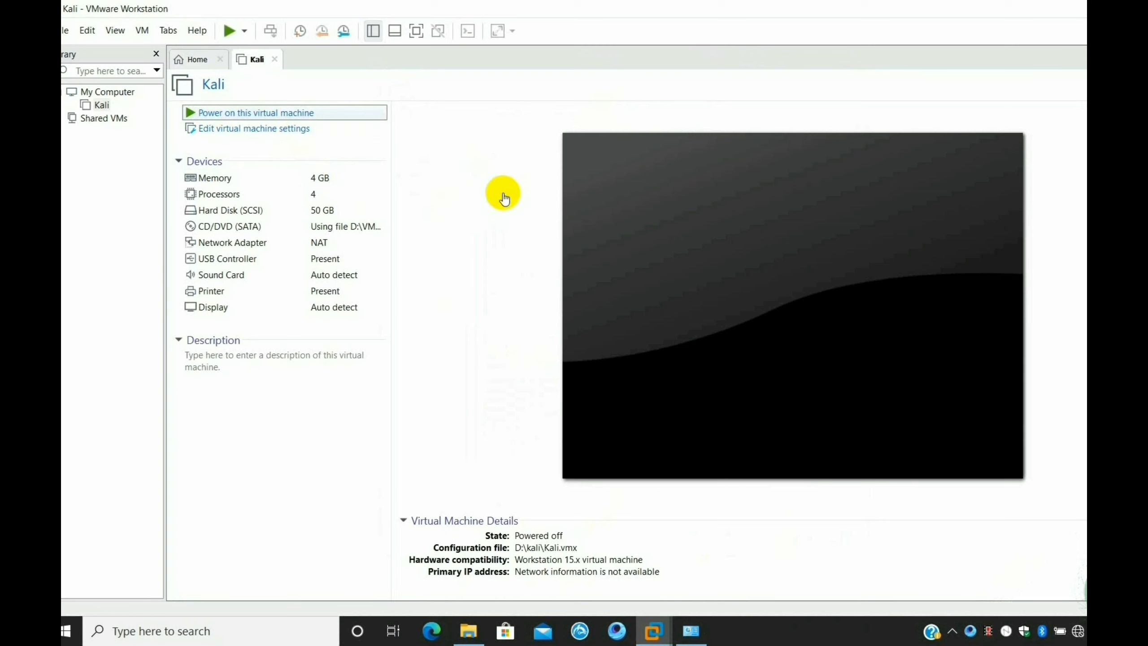
{"action": "left_click", "coordinate": [503, 195]}
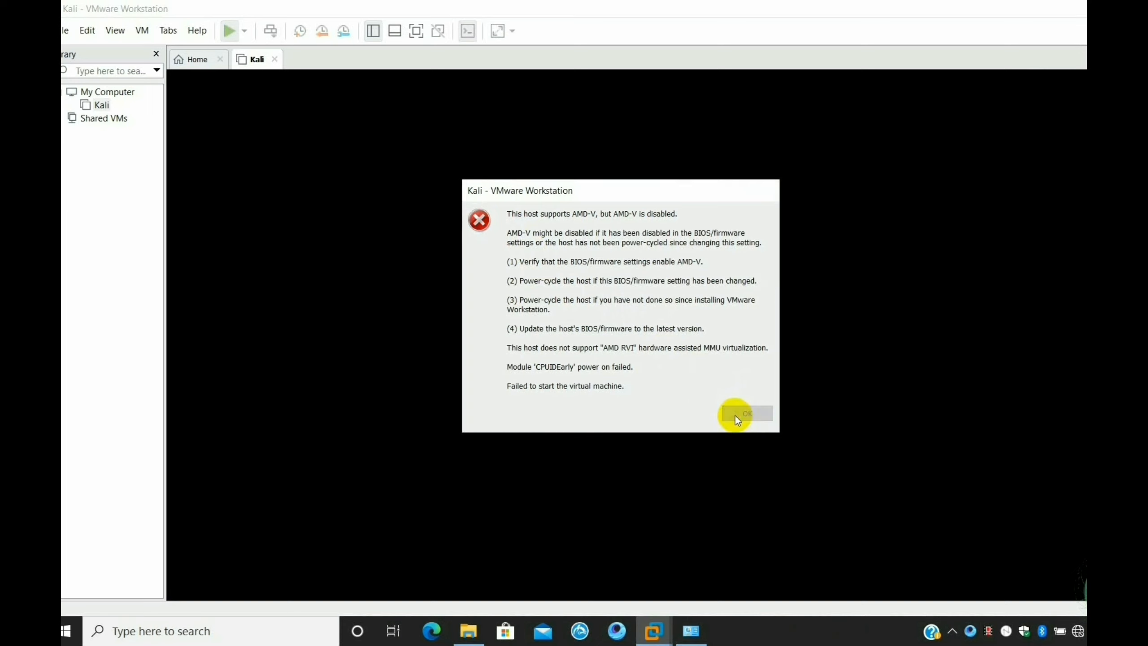
{"action": "left_click", "coordinate": [736, 415]}
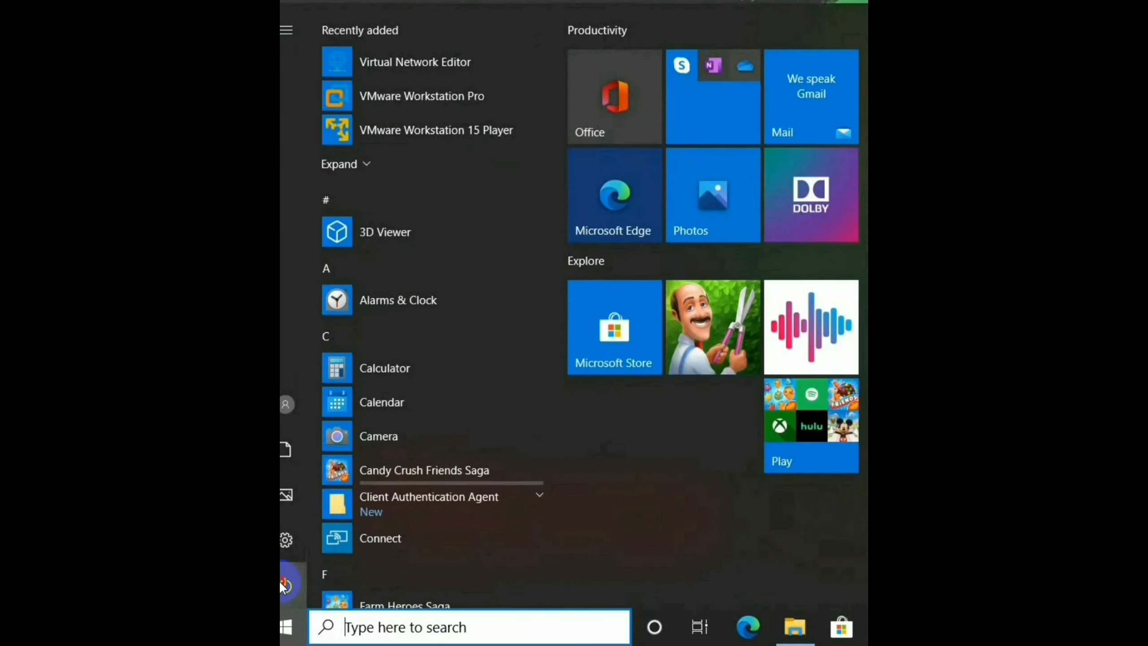
- Restart the host computer into its BIOS setup, set Virtualization Technology to Enabled in the system configuration, and save and exit
{"action": "left_click", "coordinate": [285, 586]}
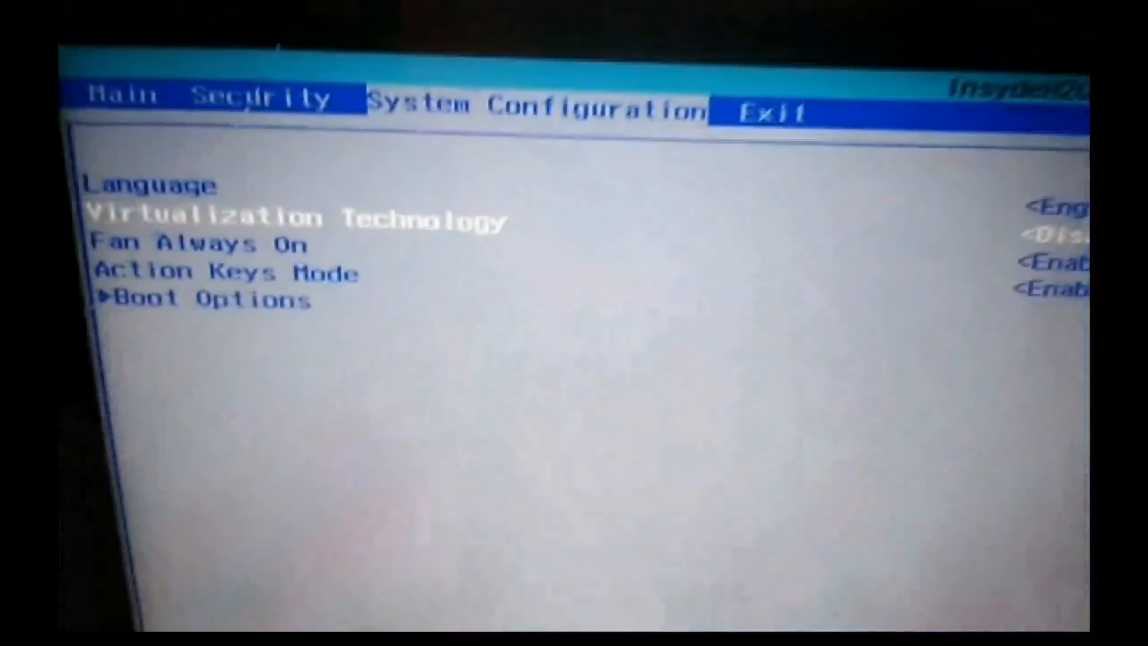
{"action": "key", "text": "Return"}
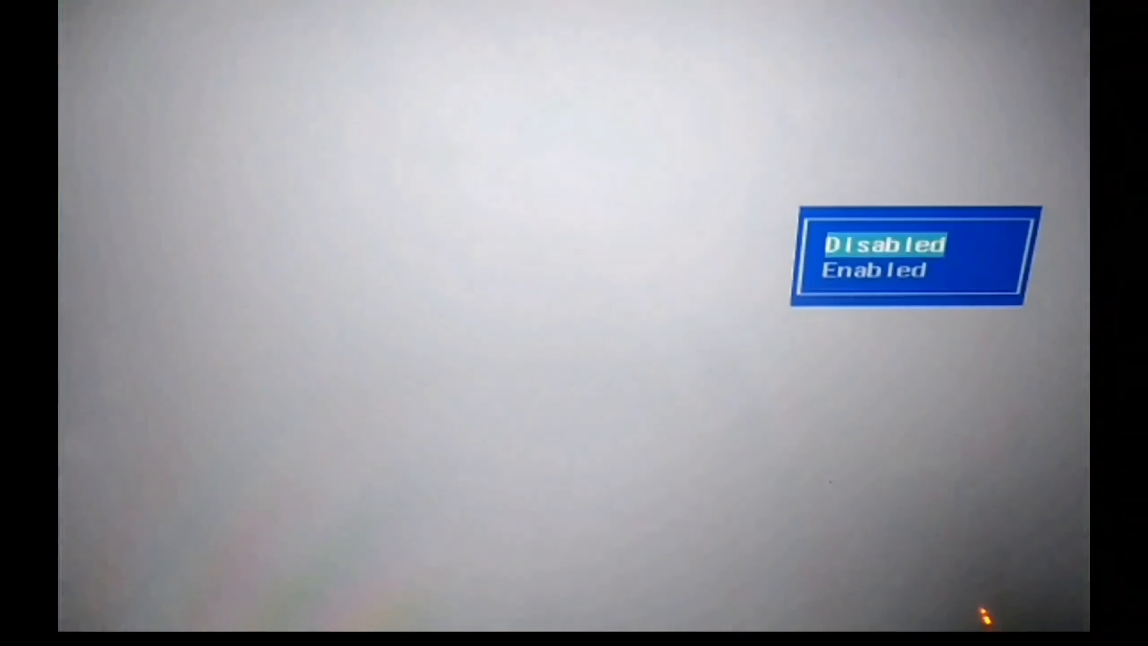
{"action": "key", "text": "Down"}
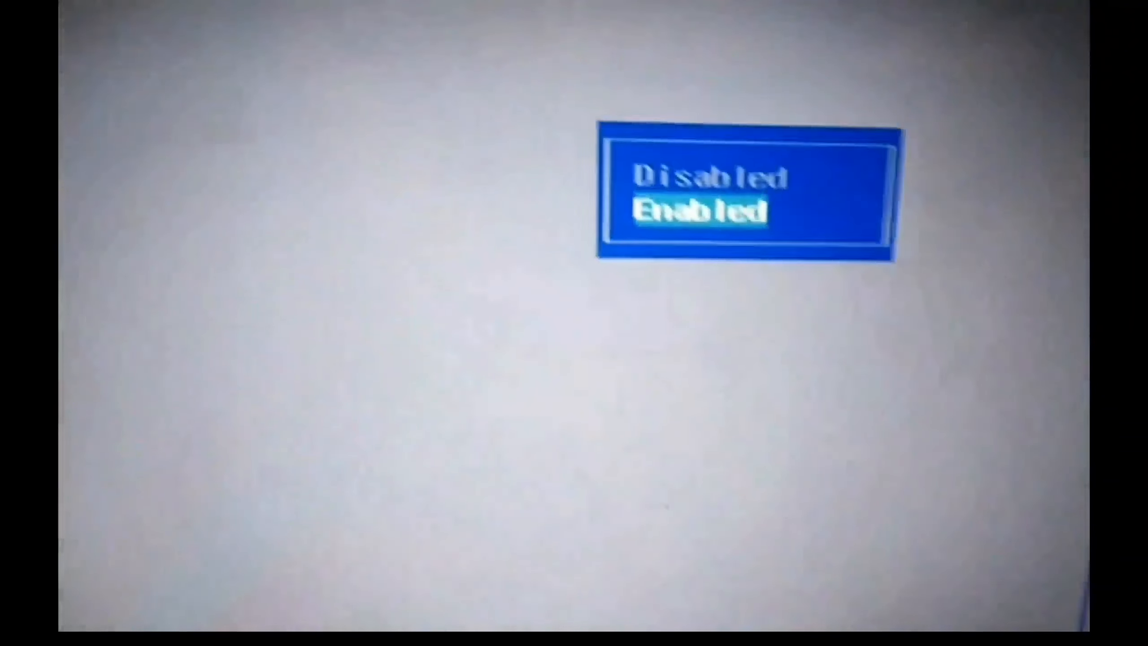
{"action": "key", "text": "Return"}
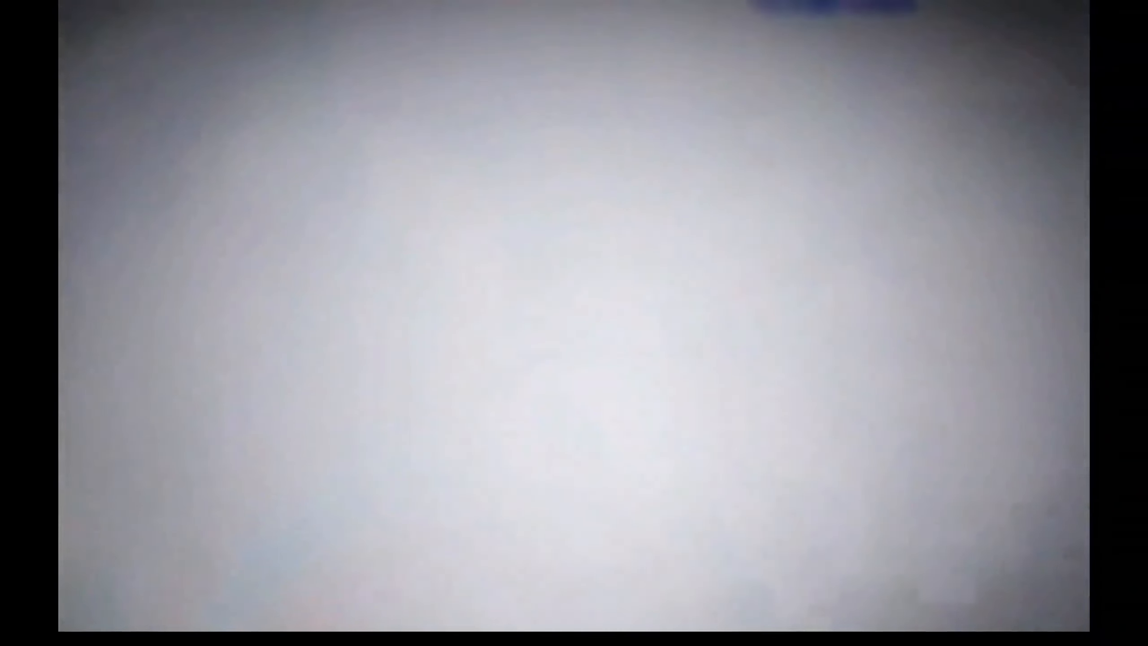
{"action": "key", "text": "F10"}
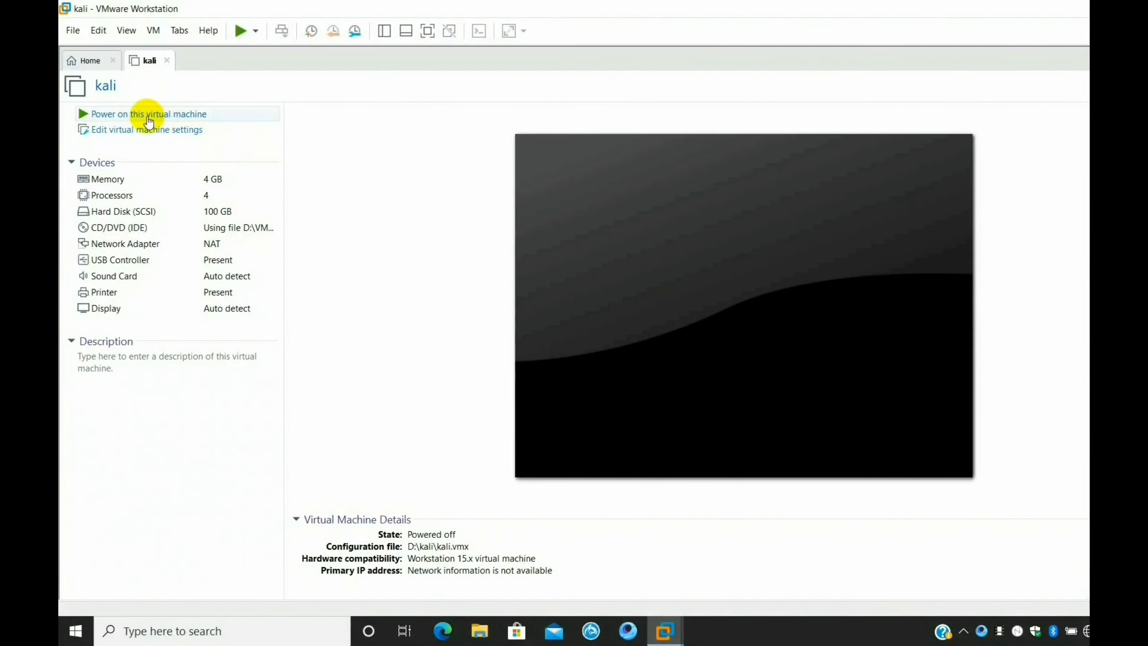
- Power on the kali virtual machine, show it in full screen, and start the Graphical install
{"action": "left_click", "coordinate": [140, 114]}
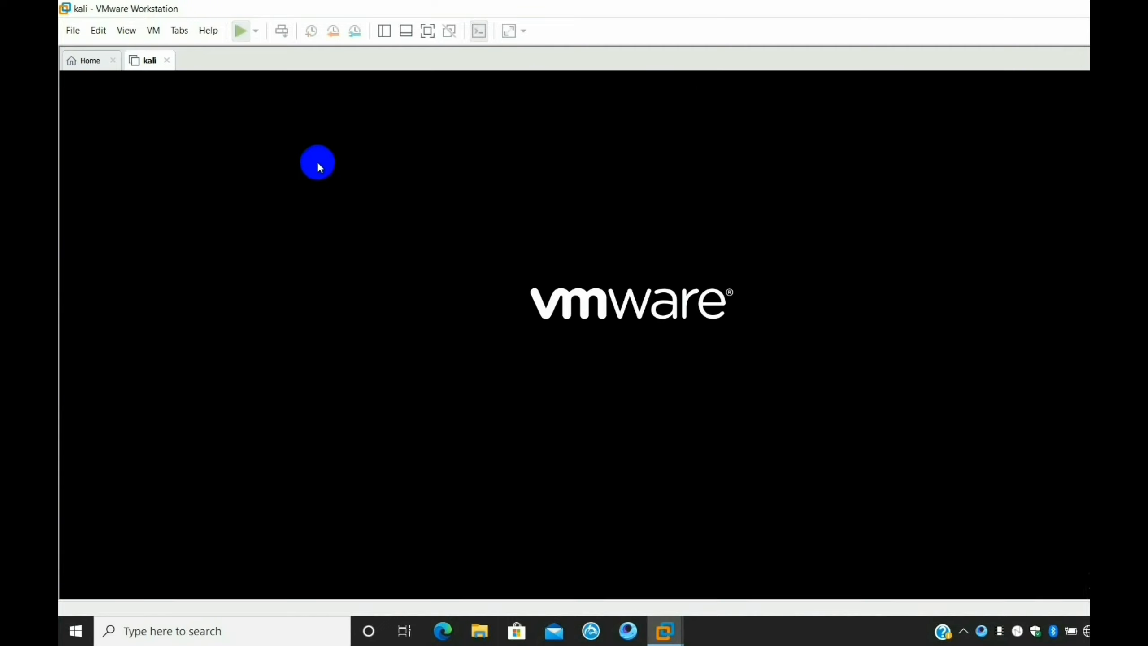
{"action": "left_click", "coordinate": [427, 31]}
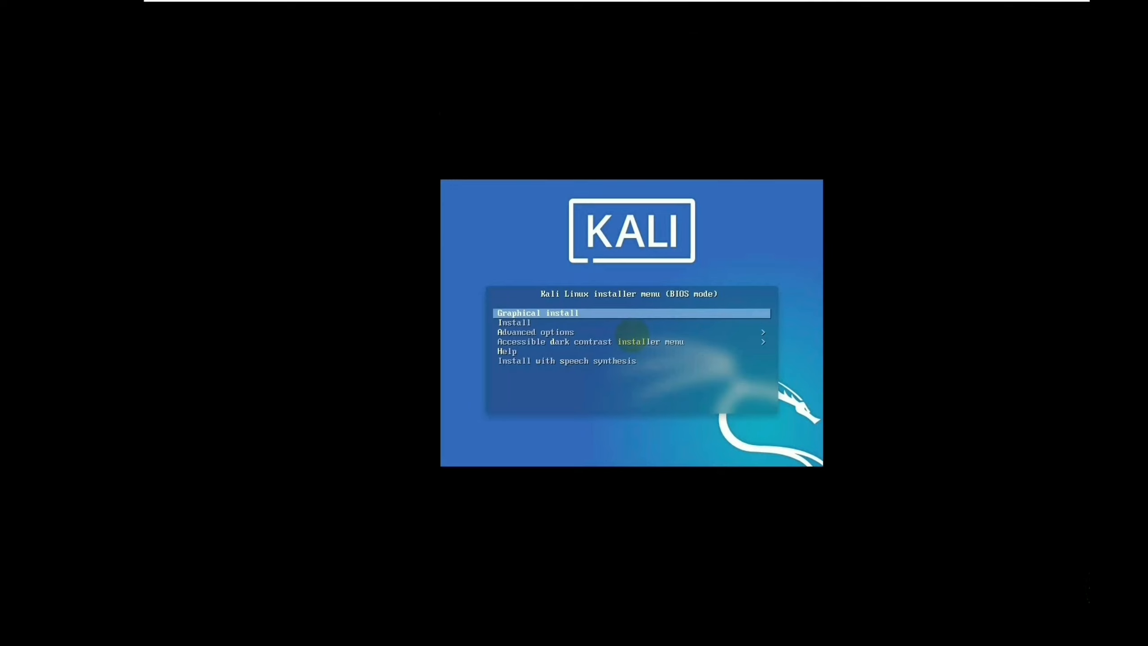
{"action": "key", "text": "Return"}
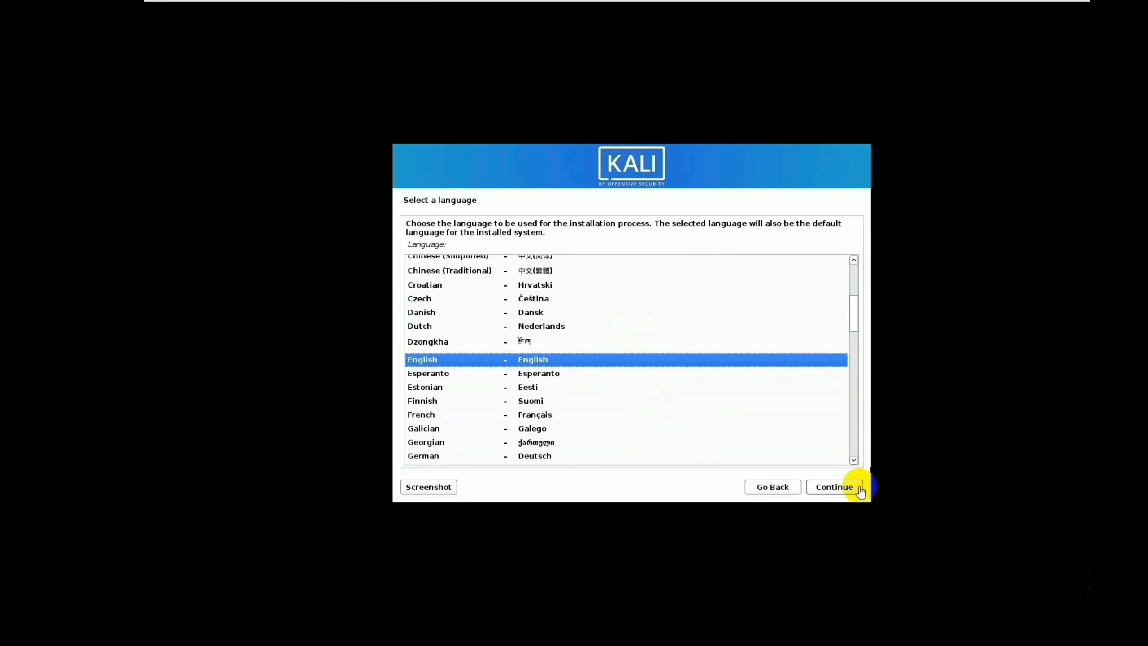
- Choose English as the installation language, United States as the location and American English as the keymap
{"action": "left_click", "coordinate": [847, 488]}
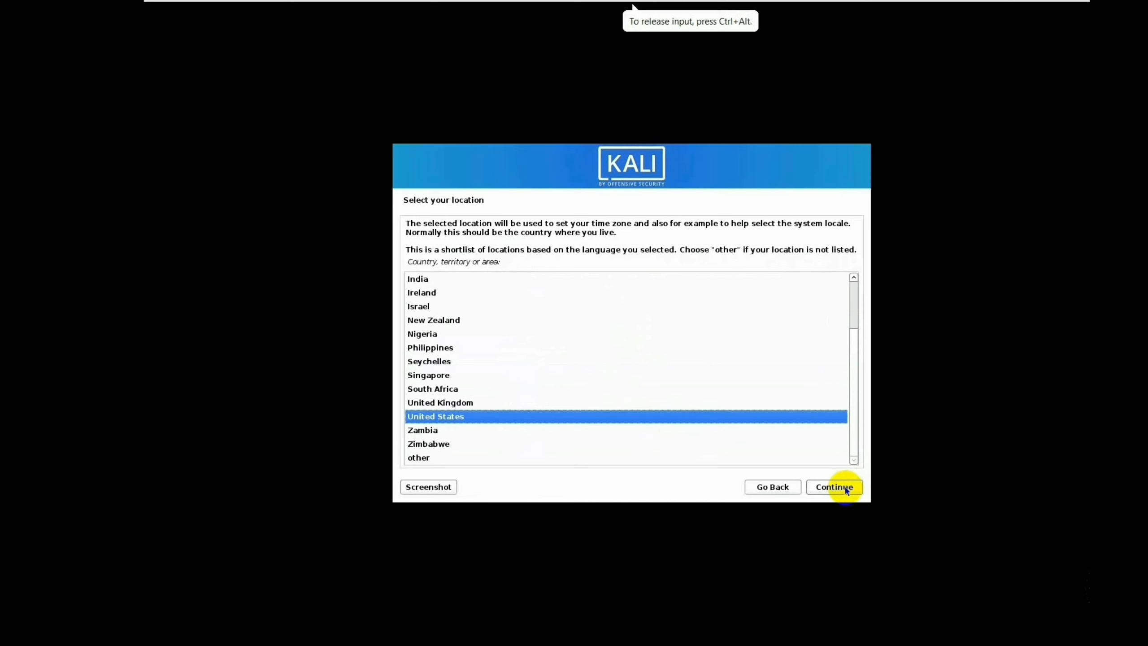
{"action": "left_click", "coordinate": [846, 488]}
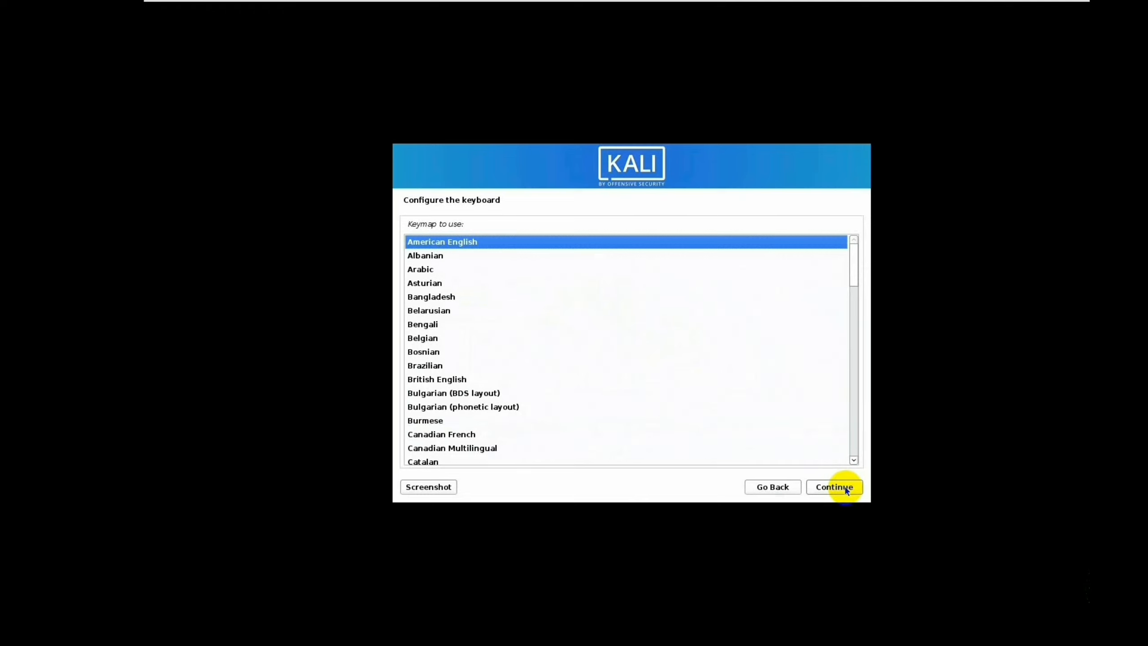
{"action": "left_click", "coordinate": [847, 489]}
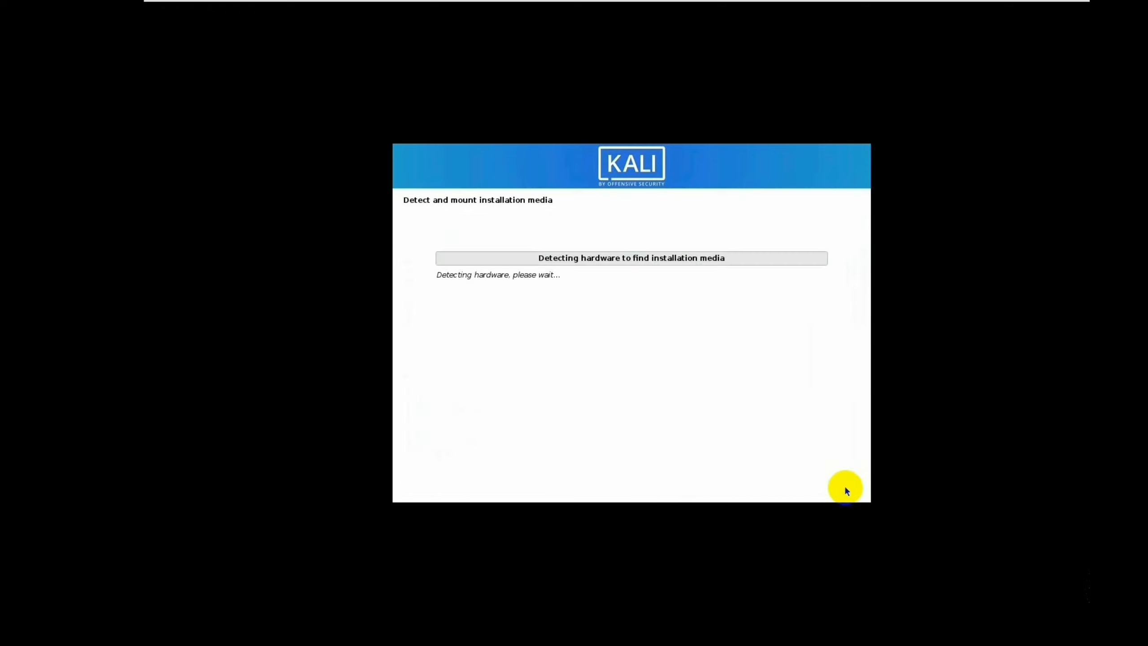